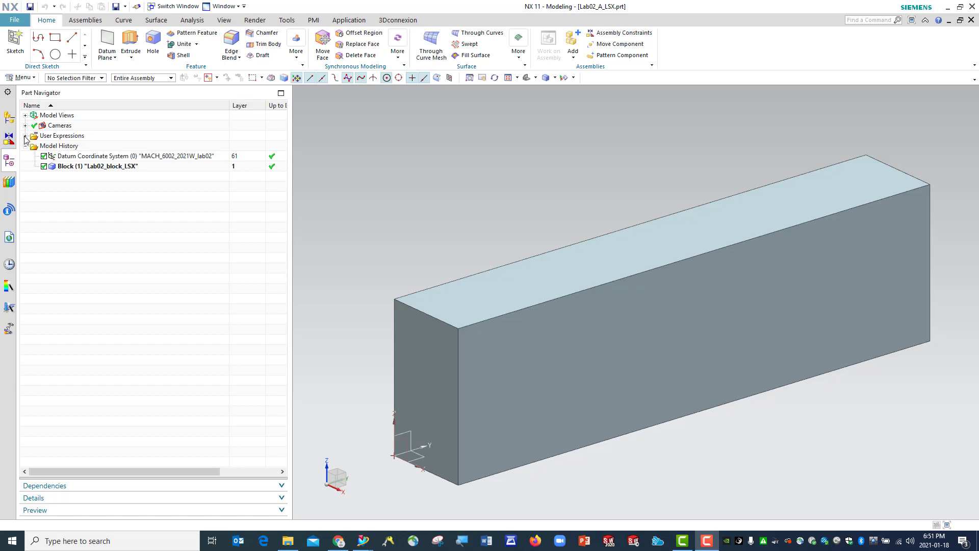
# - Examine the finished part's user expressions and the expressions grouped under block_dim
pyautogui.click(25, 135)
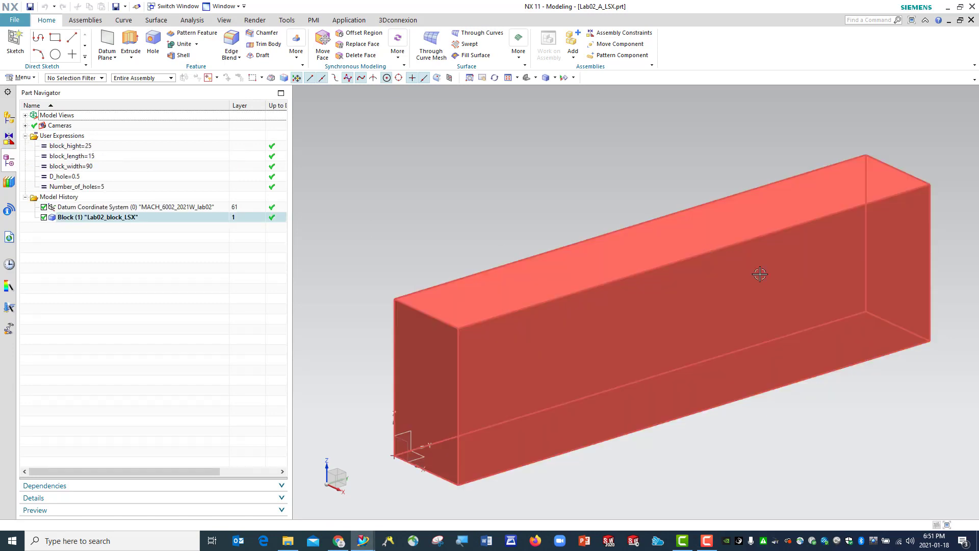
pyautogui.click(286, 20)
pyautogui.click(22, 51)
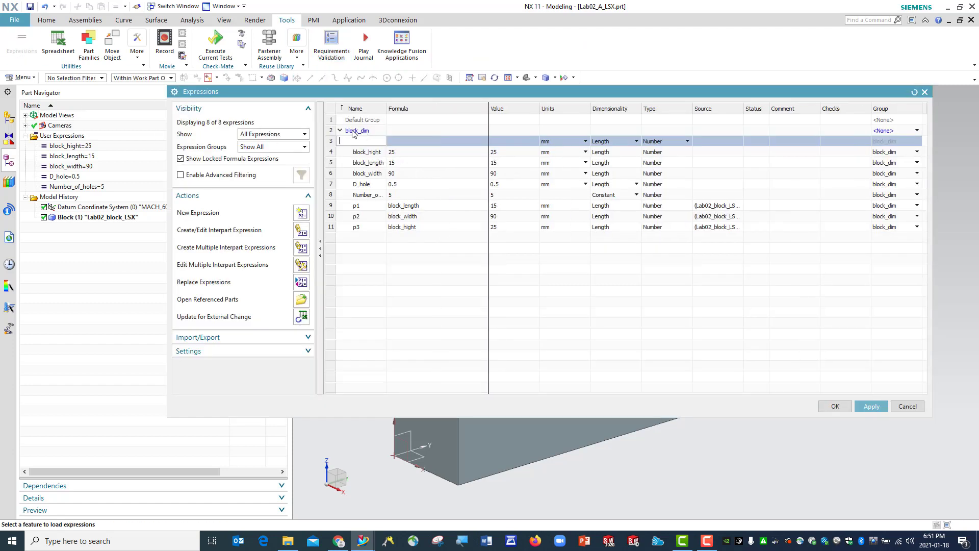
pyautogui.doubleClick(353, 132)
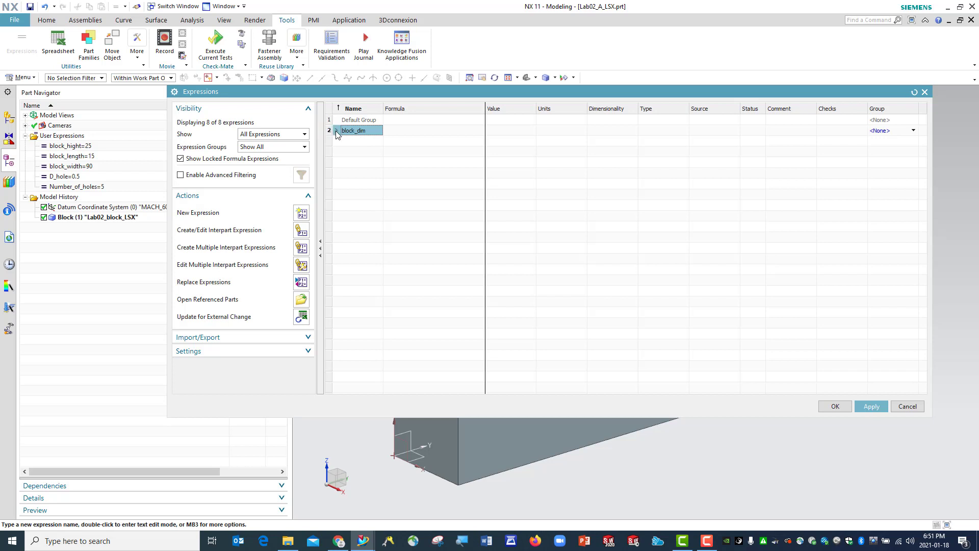
pyautogui.click(336, 131)
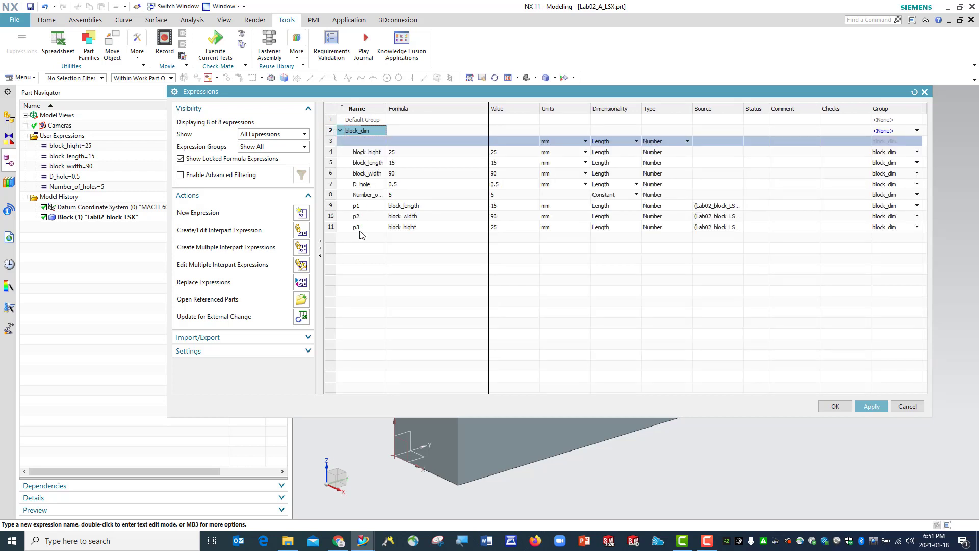
pyautogui.click(339, 130)
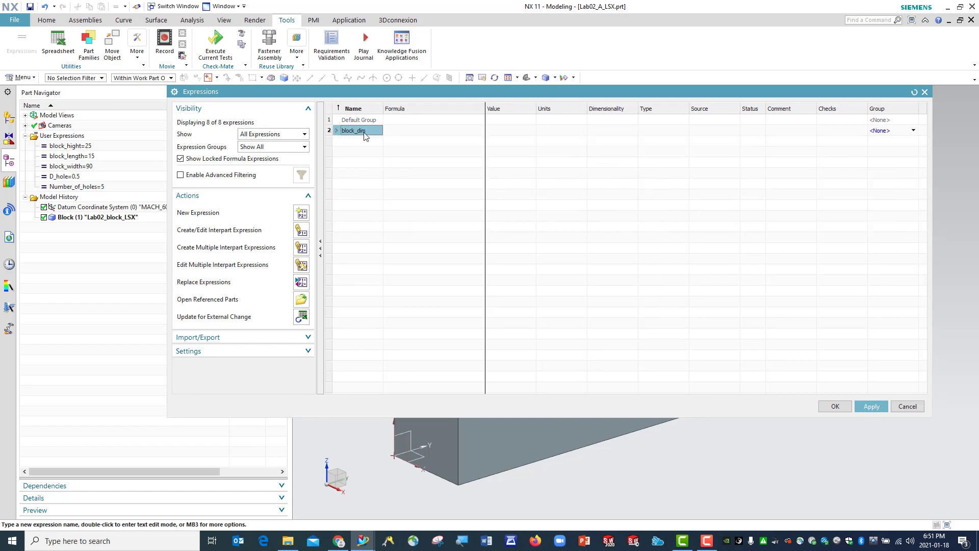
pyautogui.click(335, 131)
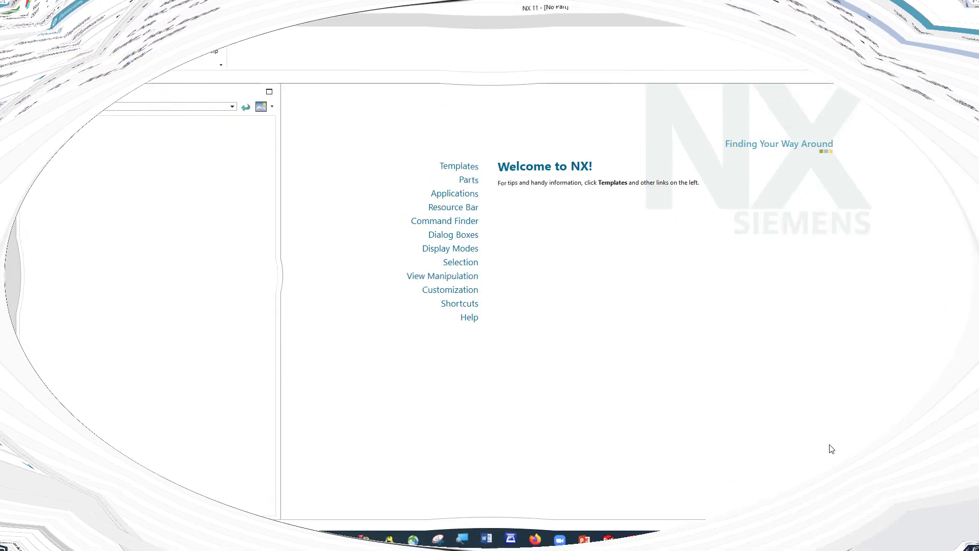
# - Switch to the browser and download the Lab02_A part file from the course's Week 2 Lab content into the Downloads folder
pyautogui.click(338, 541)
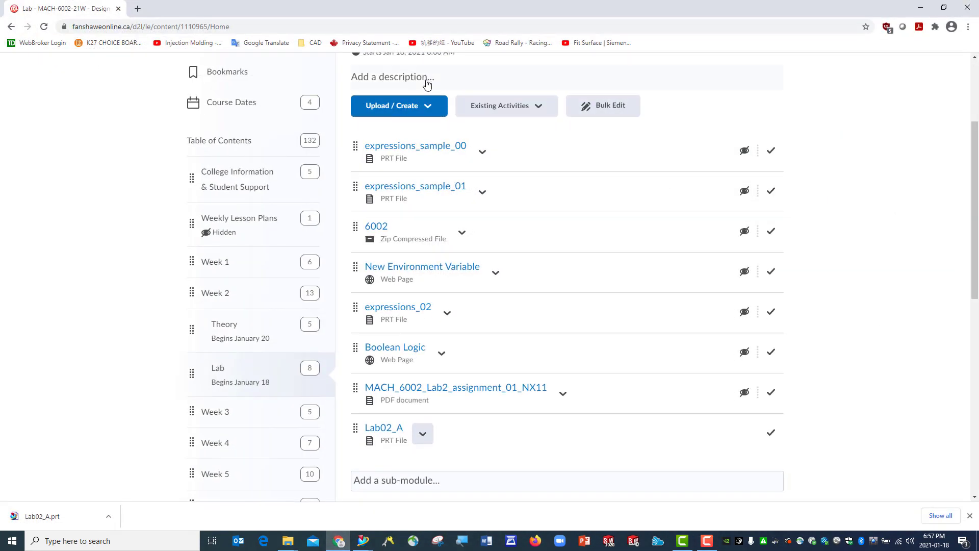
pyautogui.scroll(3, 191, 256)
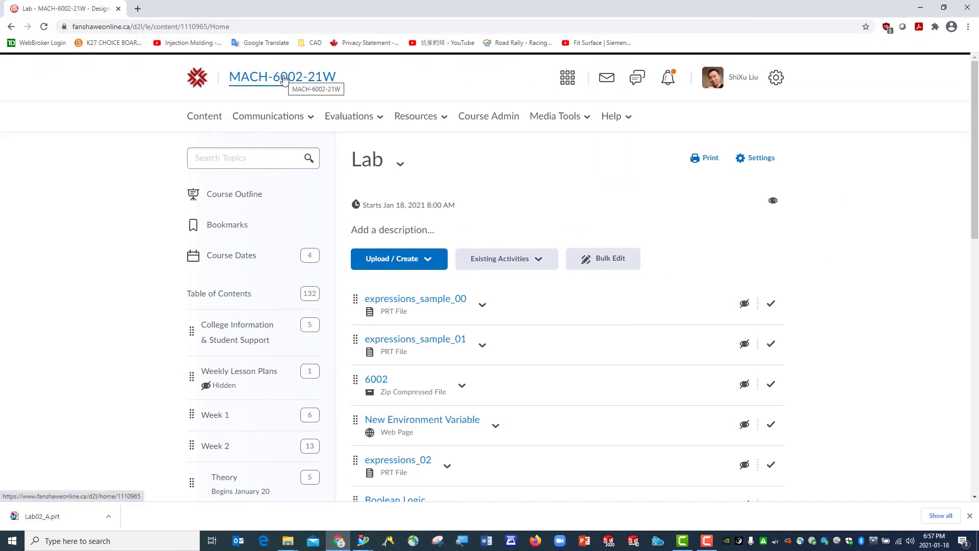
pyautogui.scroll(-6, 459, 293)
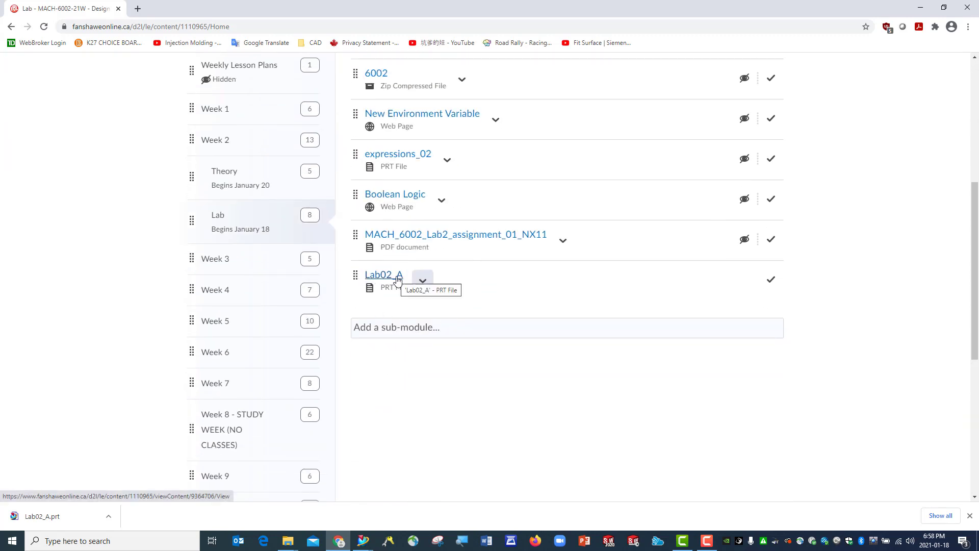
pyautogui.click(422, 280)
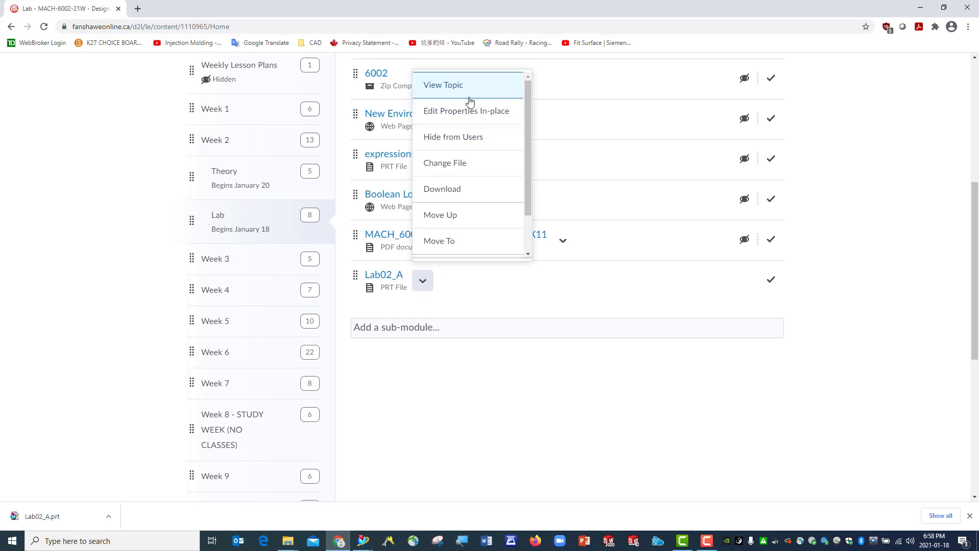
pyautogui.click(448, 195)
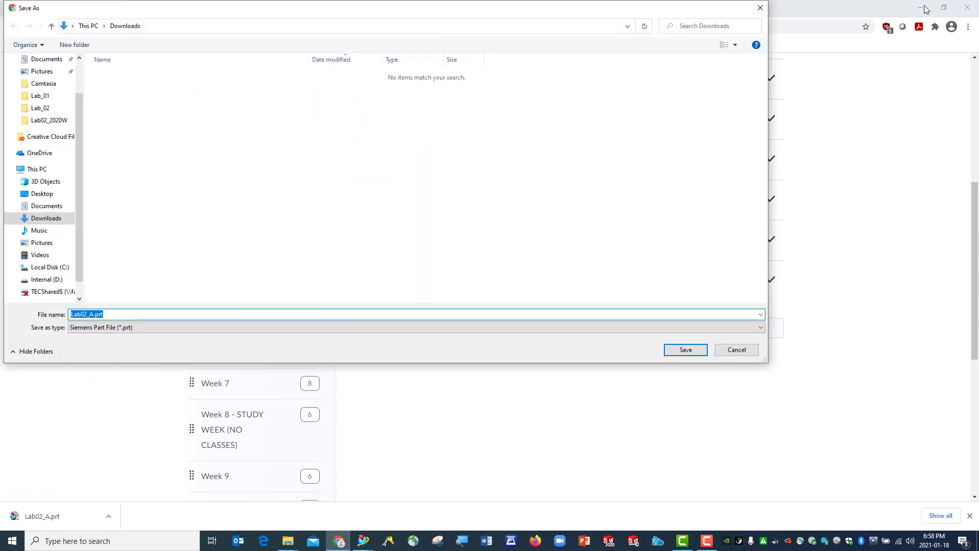
pyautogui.click(684, 350)
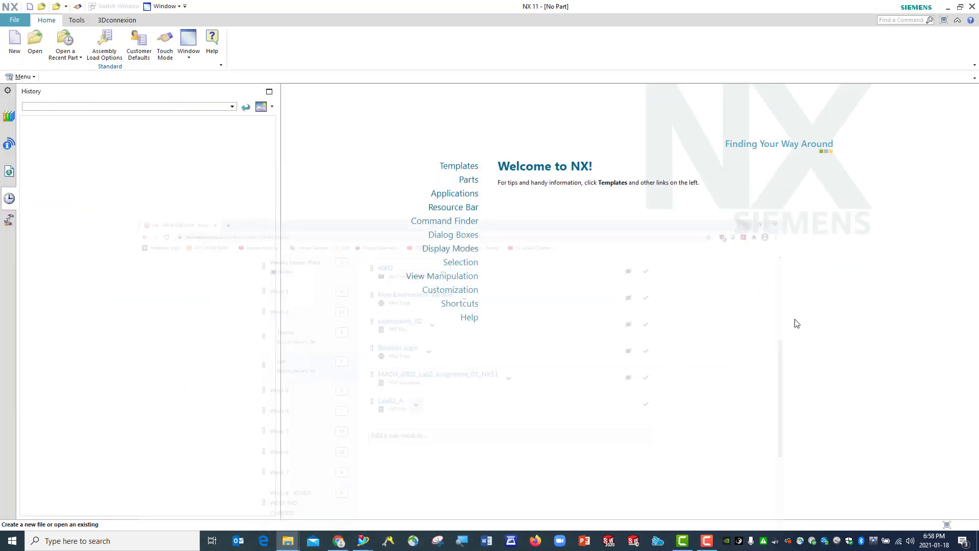
# - Switch to NX, delete Lab02_A_LSXu.prt from the Lab_02 folder and open Lab02_A.prt
pyautogui.click(36, 40)
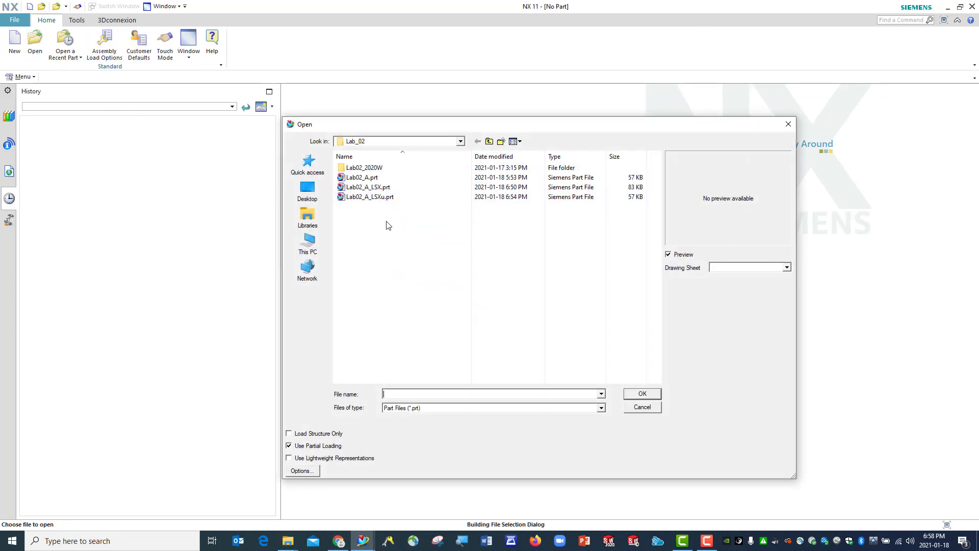
pyautogui.click(365, 198)
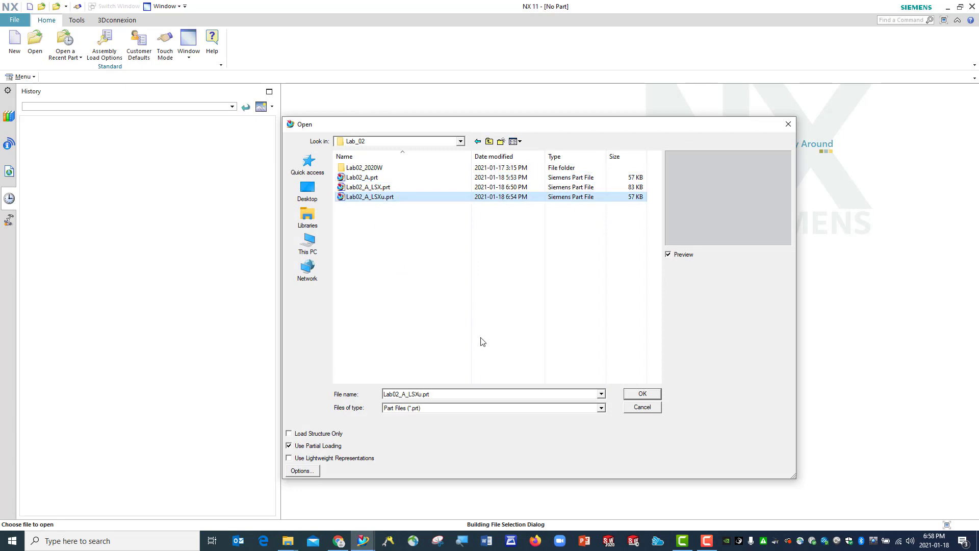
pyautogui.press('Delete')
pyautogui.press('Return')
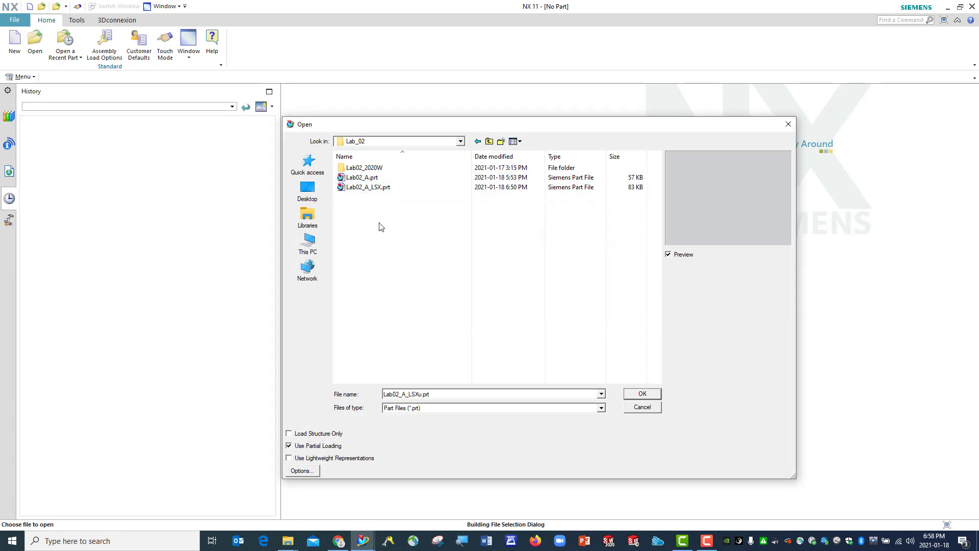
pyautogui.click(373, 179)
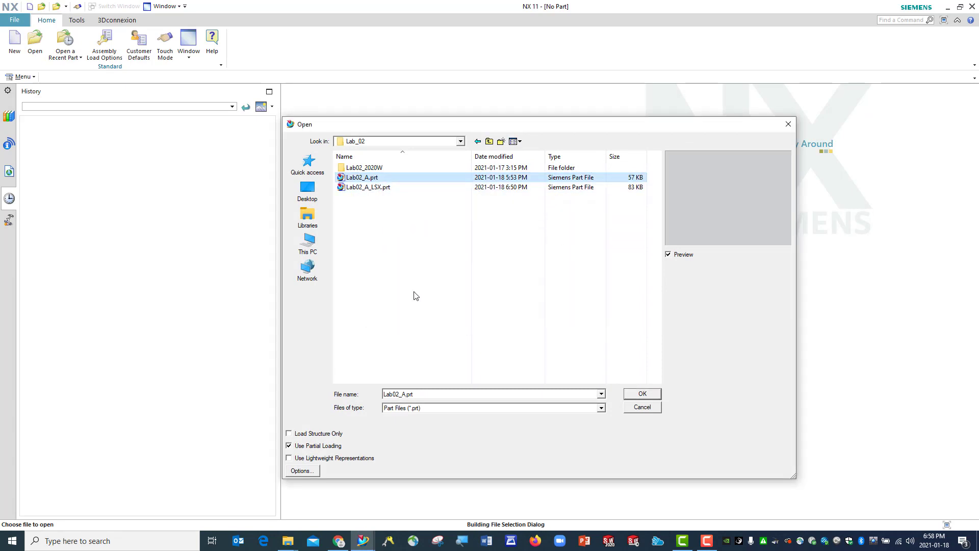
pyautogui.click(642, 393)
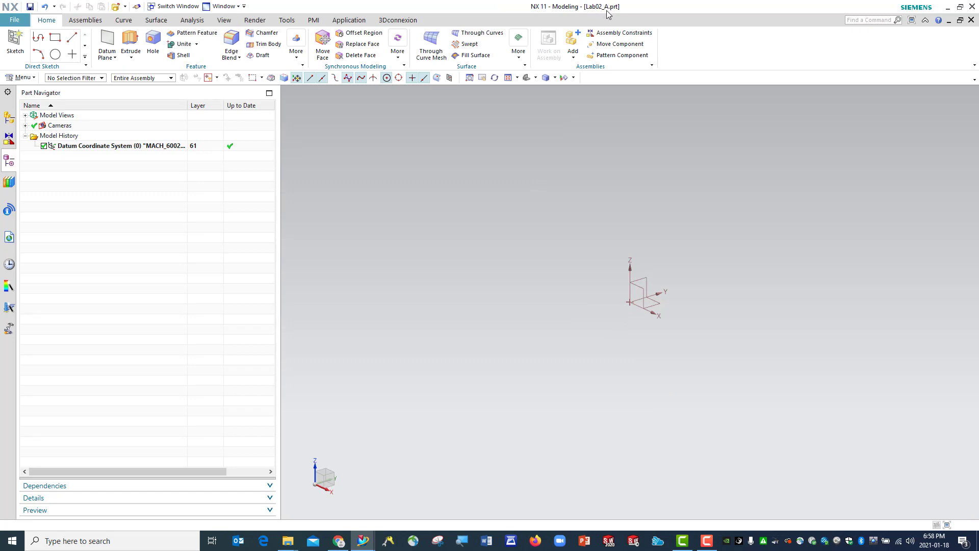
# - Save the part under the new name Lab02_A_LSXu.prt in the Lab_02 folder
pyautogui.click(287, 21)
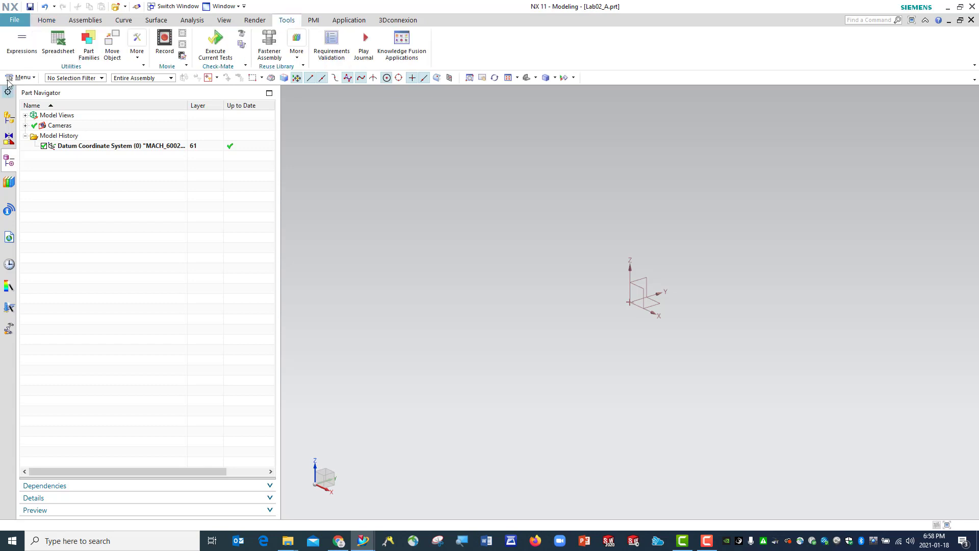
pyautogui.click(18, 23)
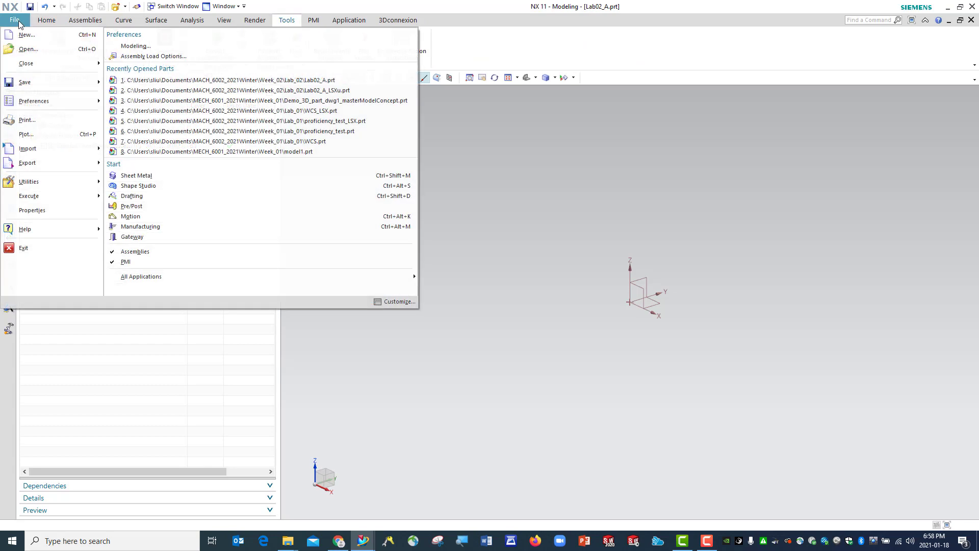
pyautogui.moveTo(41, 84)
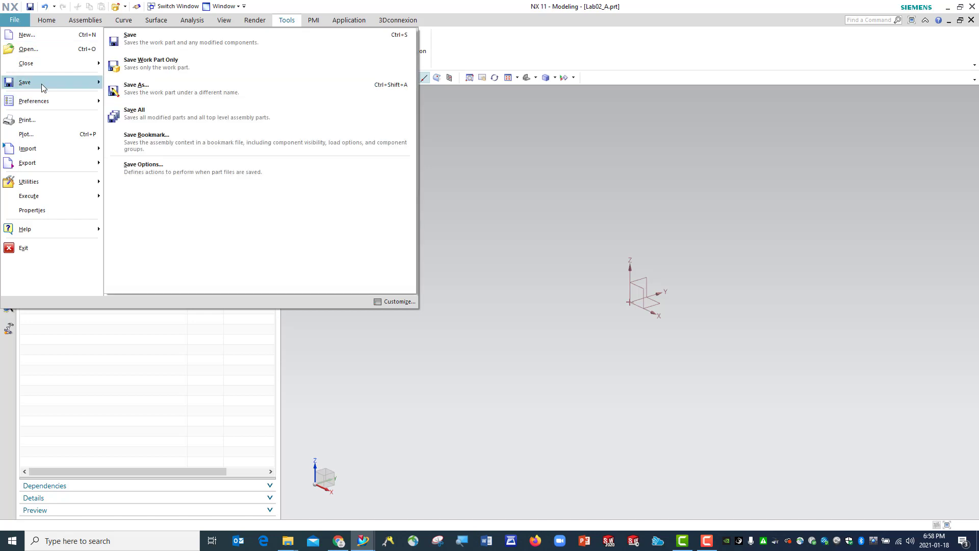
pyautogui.click(173, 94)
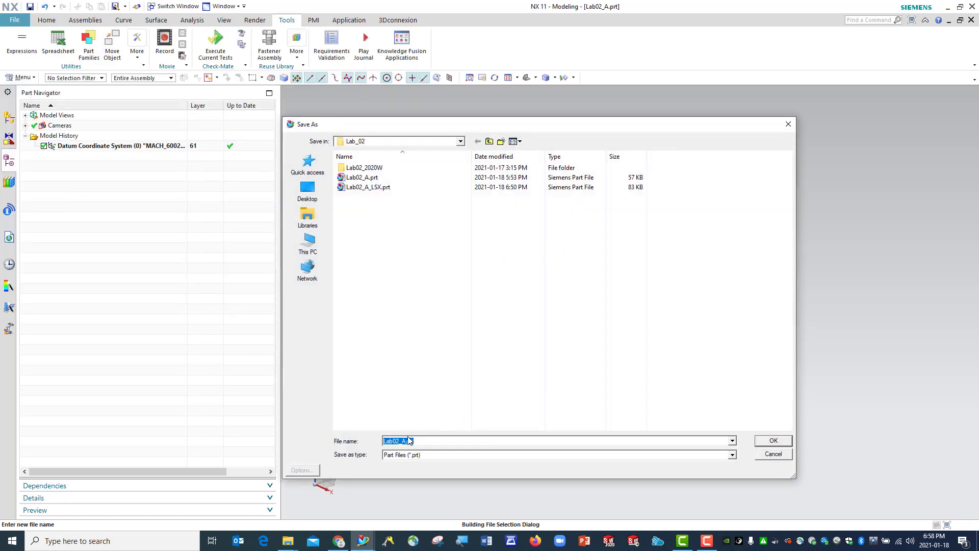
pyautogui.click(405, 441)
pyautogui.write('_LSXu.prt')
pyautogui.click(777, 443)
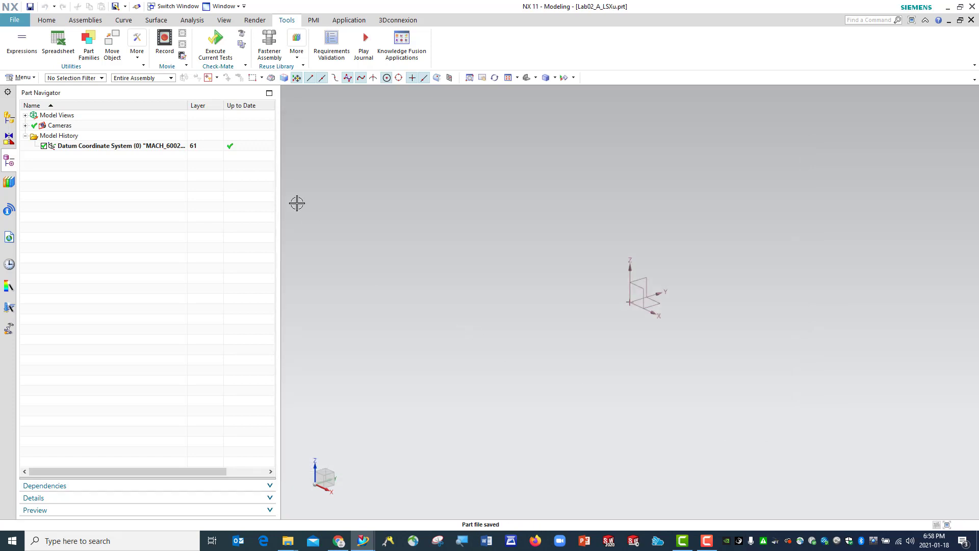
# - Open the expressions editor for the part
pyautogui.click(22, 43)
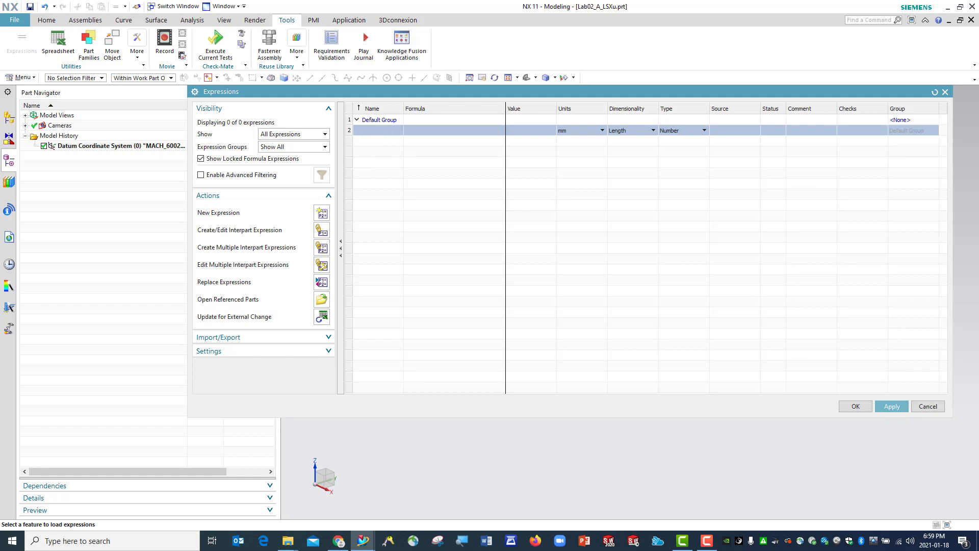
pyautogui.press('super+d')
pyautogui.press('super+d')
pyautogui.press('super+d')
pyautogui.press('super+d')
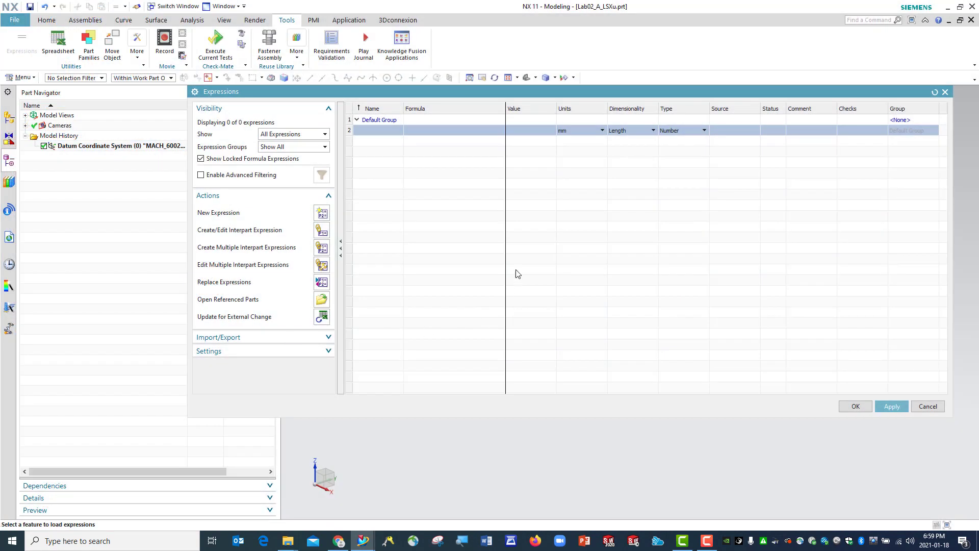
# - Create the length expression block_length with formula 15 in mm, and expand the model tree's user expressions
pyautogui.click(383, 135)
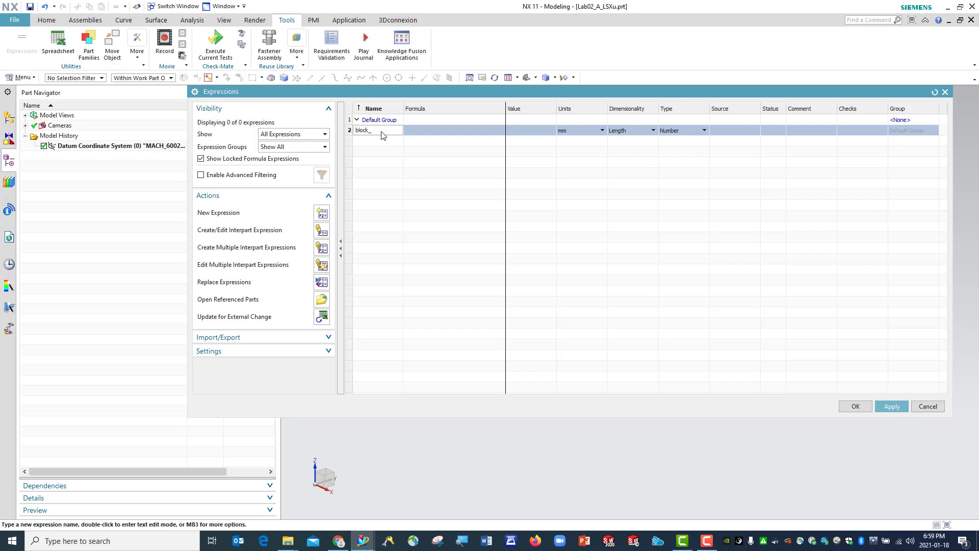
pyautogui.write('block_length')
pyautogui.press('Tab')
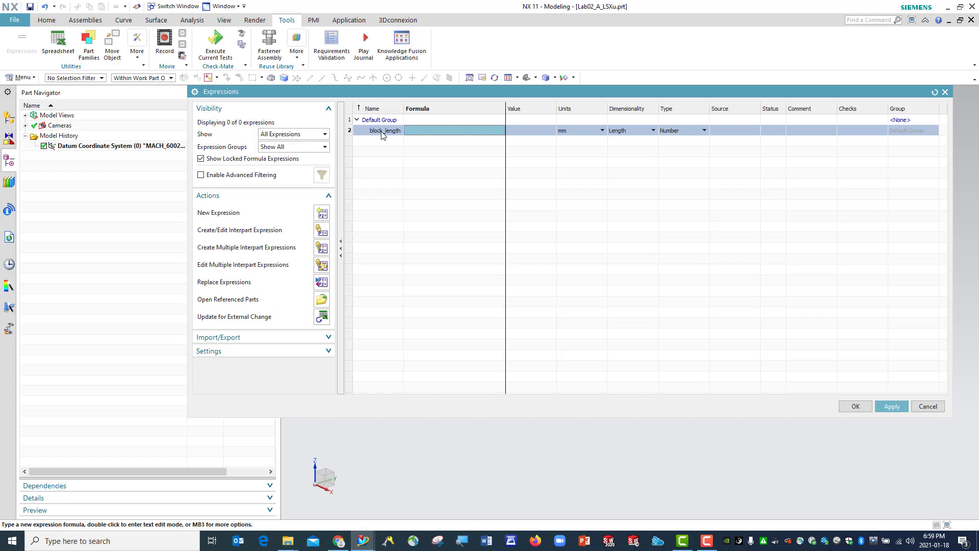
pyautogui.write('15')
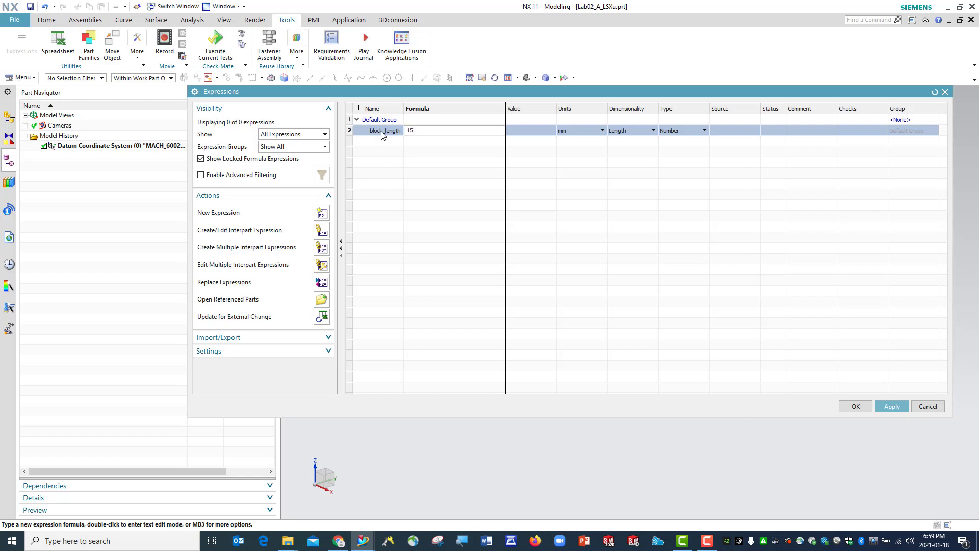
pyautogui.press('Tab')
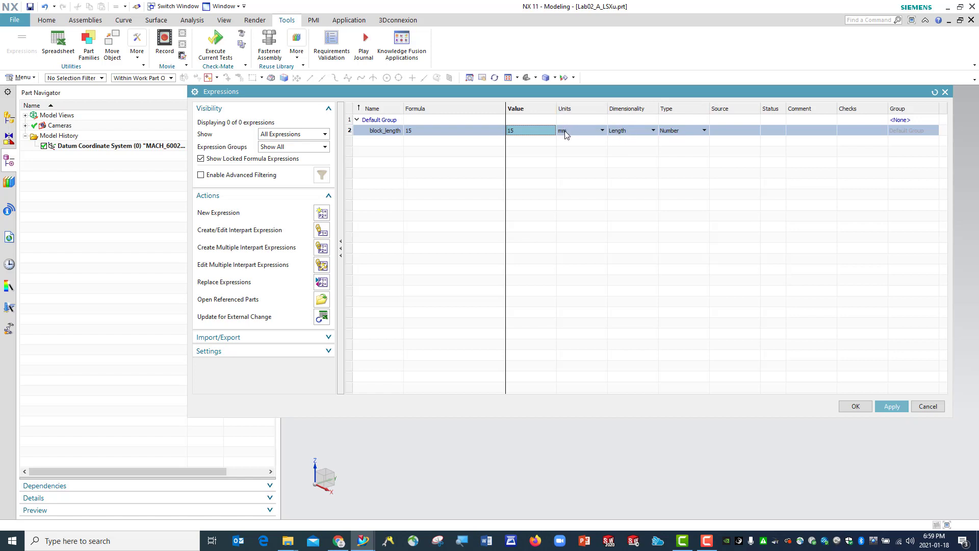
pyautogui.click(602, 131)
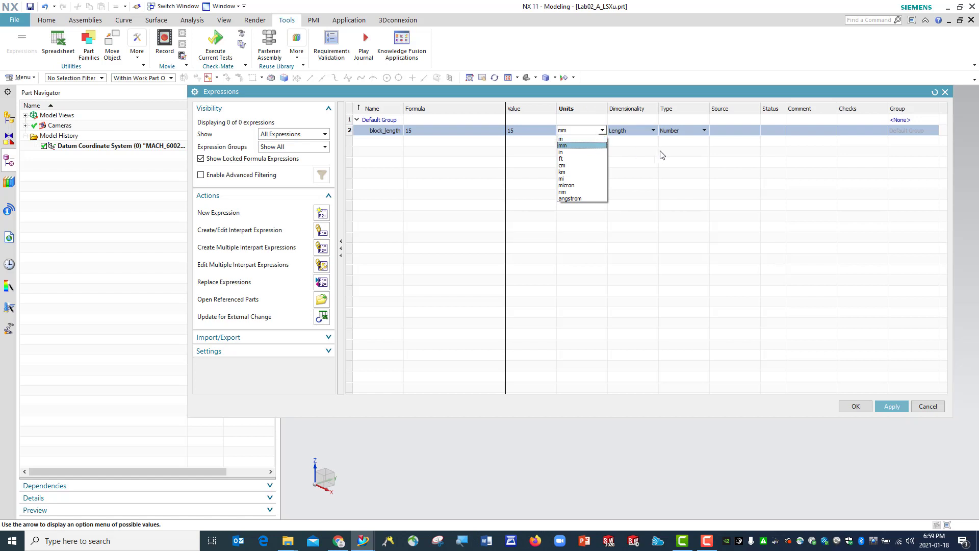
pyautogui.click(621, 145)
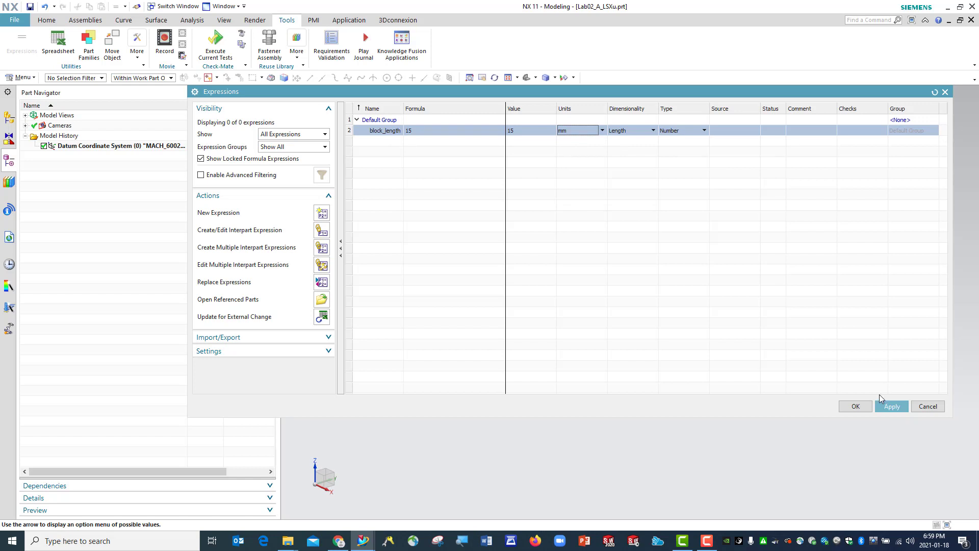
pyautogui.click(890, 409)
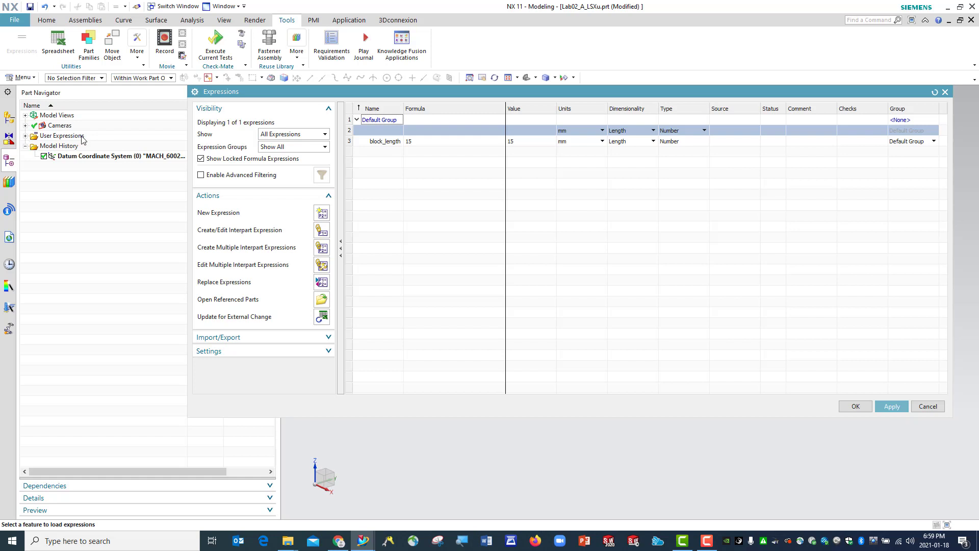
pyautogui.click(25, 135)
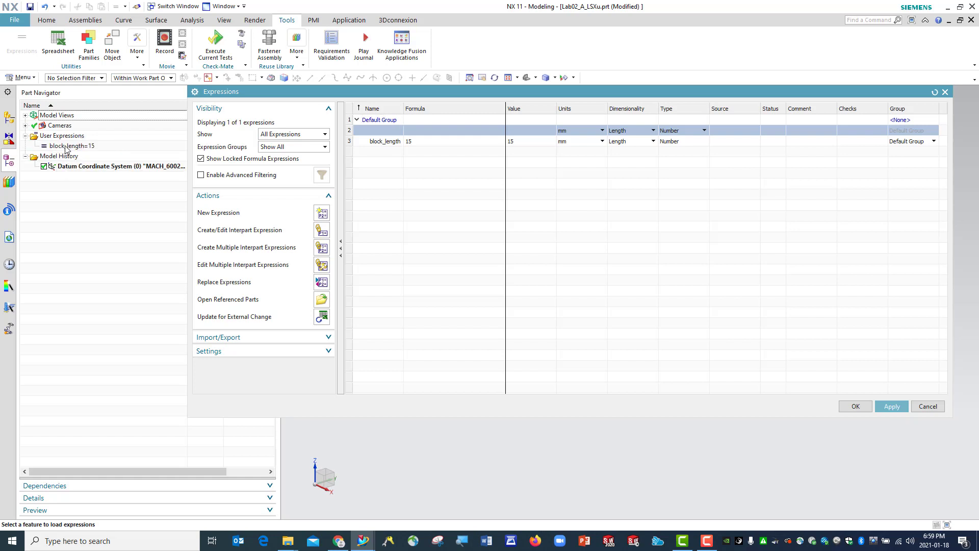
# - Add the length expressions block_hight with formula 25 mm and block_width with formula 90 mm, and apply them
pyautogui.click(378, 135)
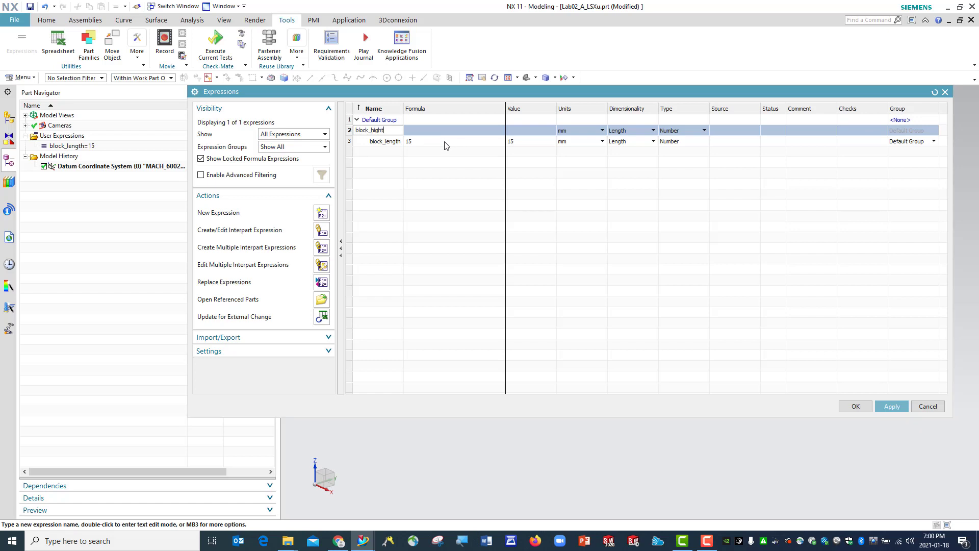
pyautogui.press('Tab')
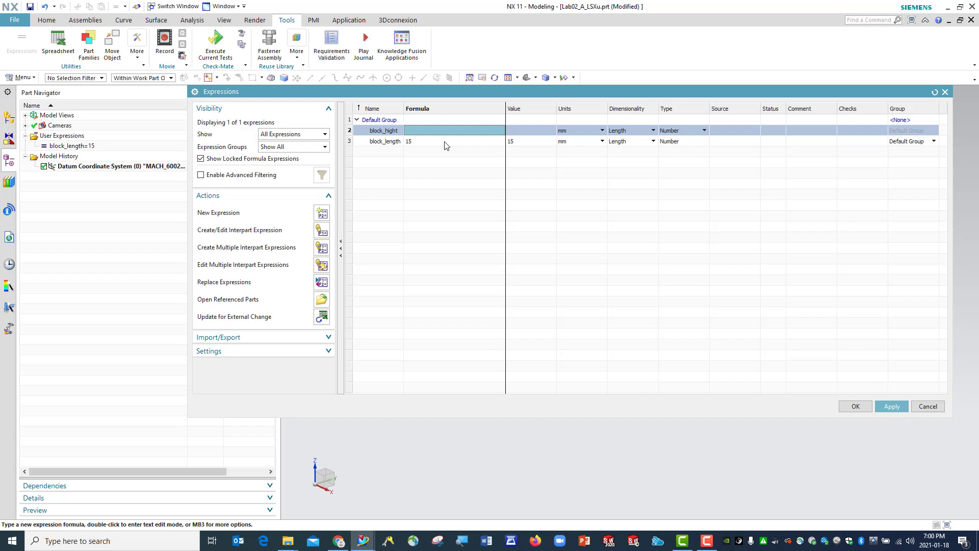
pyautogui.write('25')
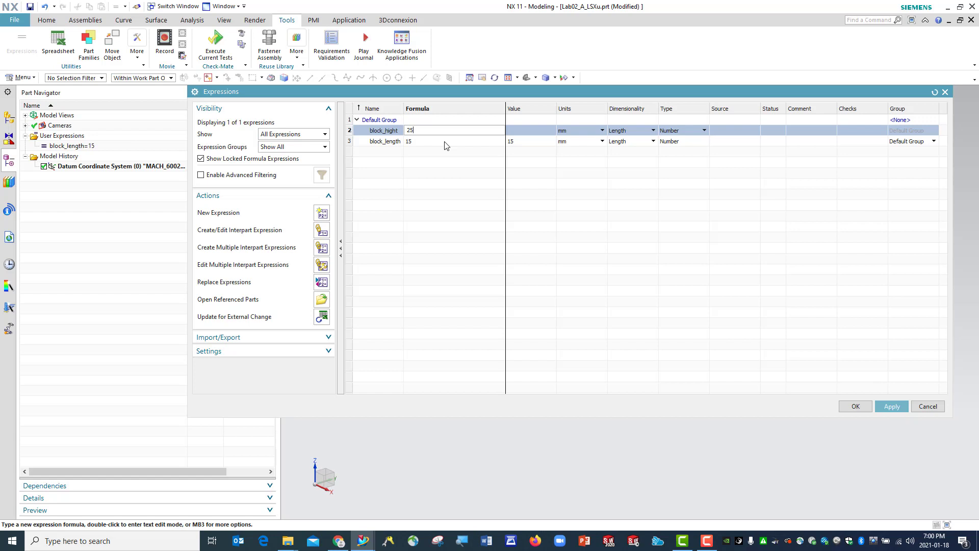
pyautogui.press('Return')
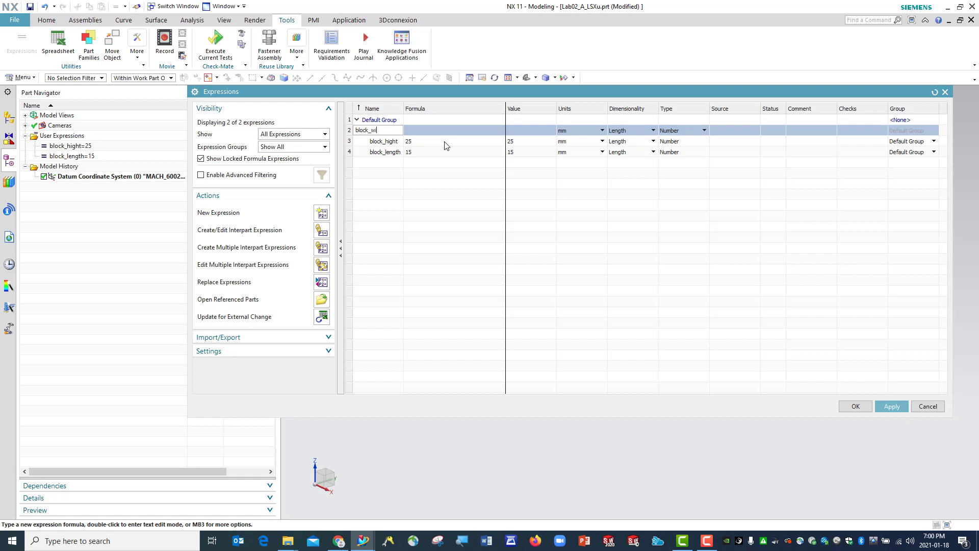
pyautogui.press('Return')
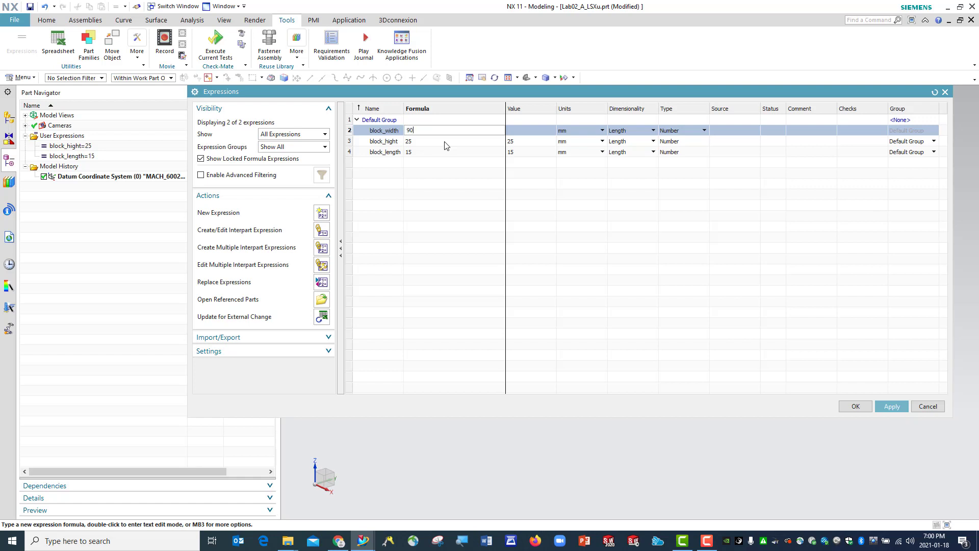
pyautogui.press('Return')
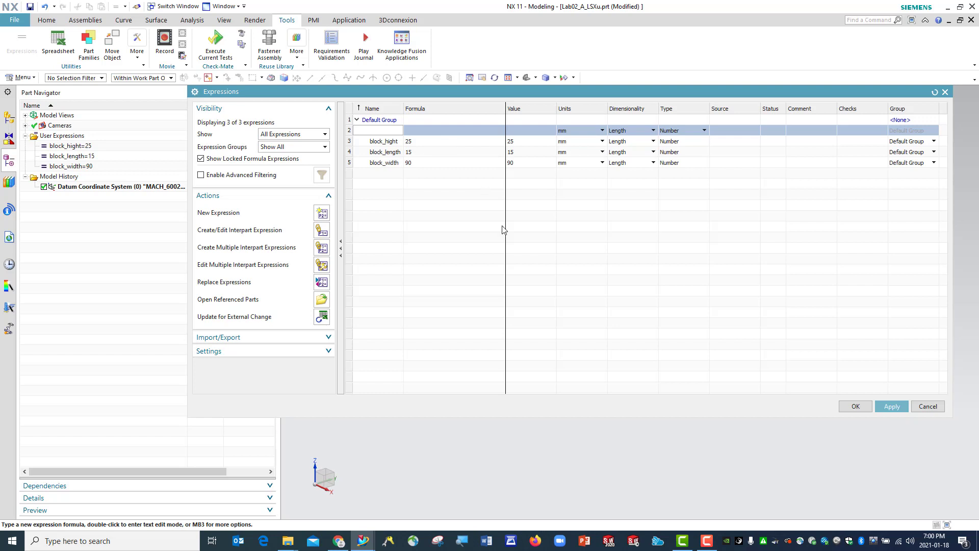
pyautogui.click(888, 406)
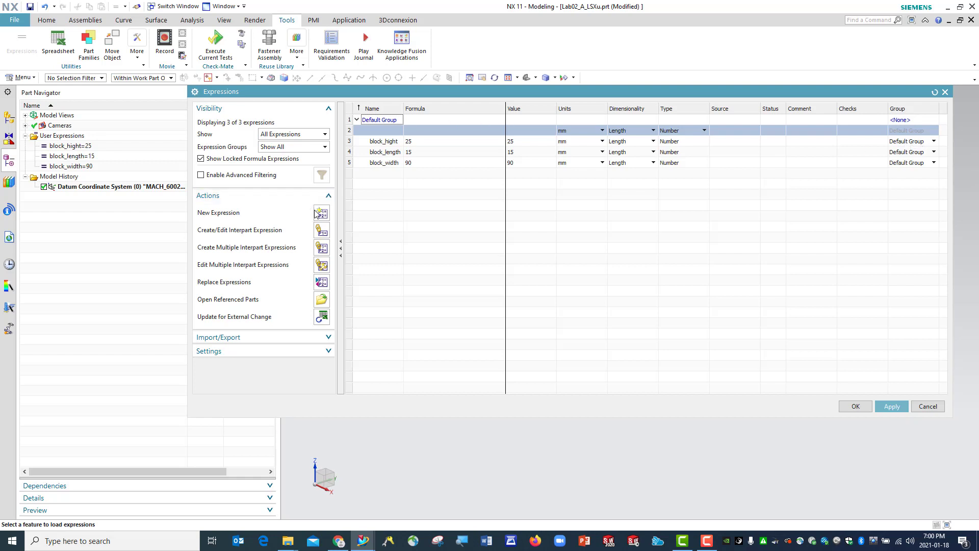
# - Create a new expression group named Block_dim_LSX and apply the change
pyautogui.rightClick(379, 124)
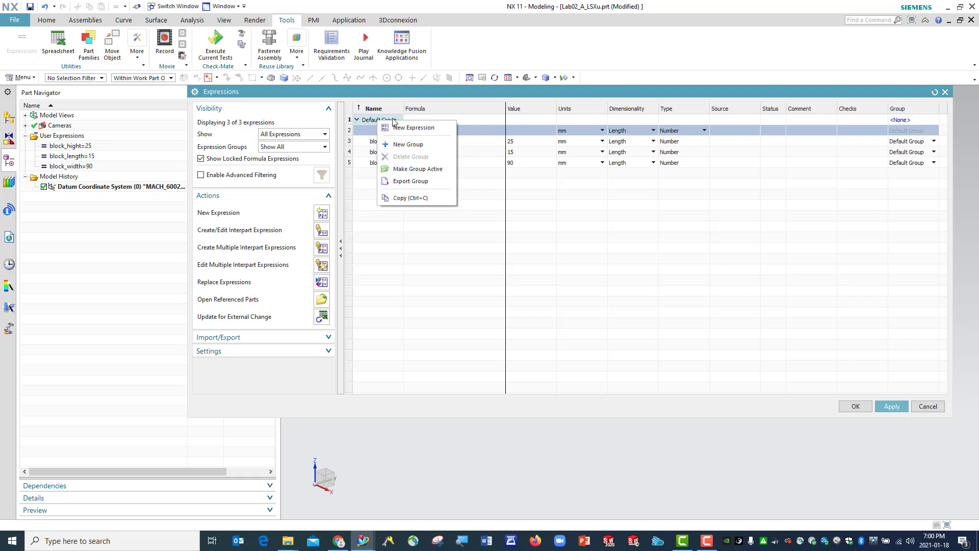
pyautogui.click(406, 144)
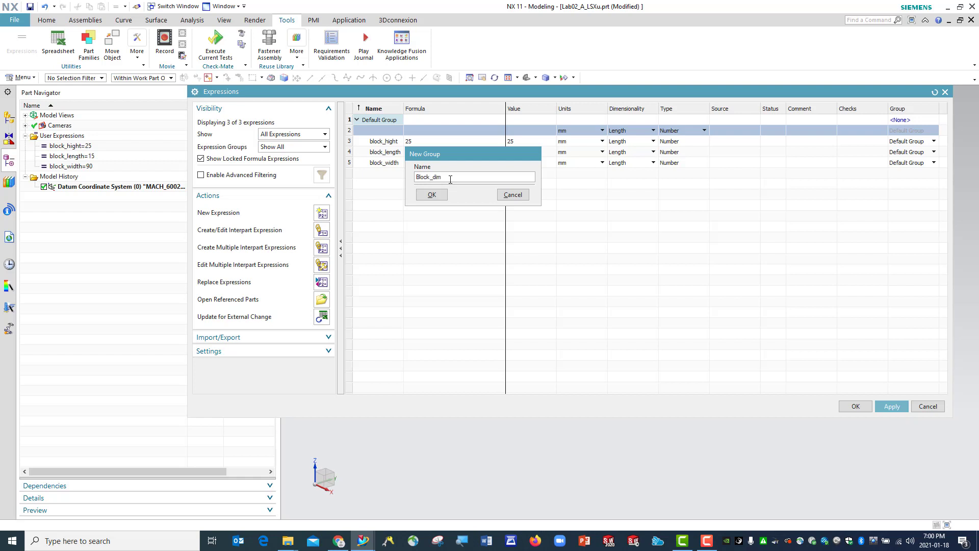
pyautogui.write('SX')
pyautogui.click(432, 197)
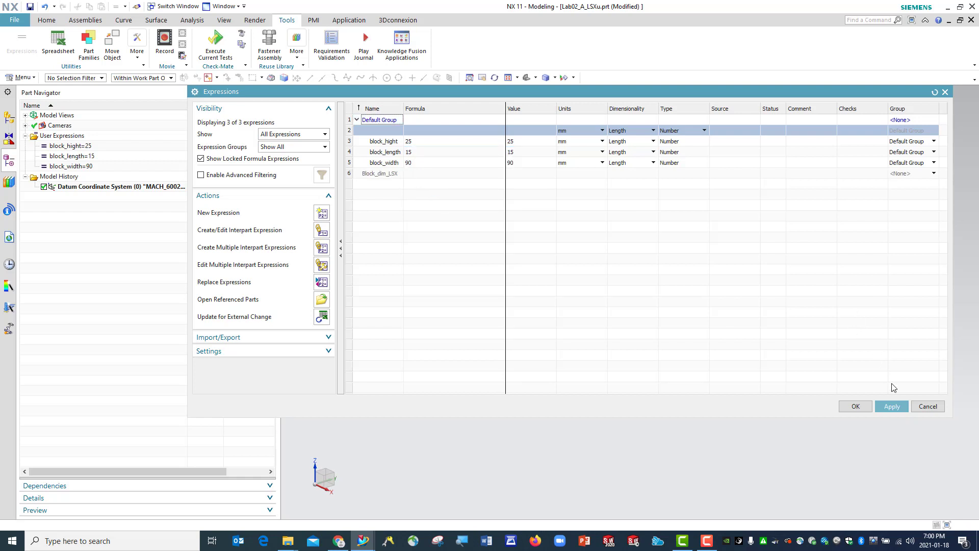
pyautogui.click(892, 406)
pyautogui.rightClick(384, 175)
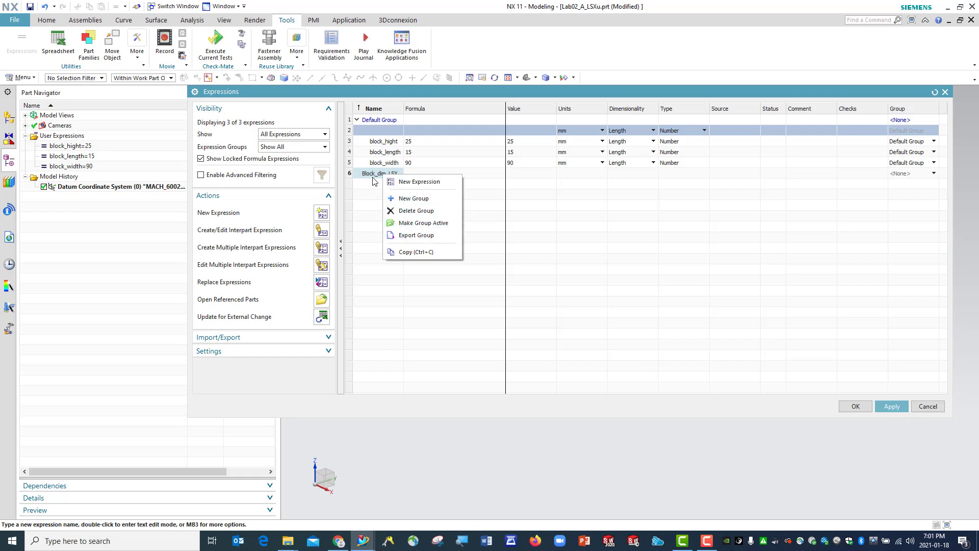
pyautogui.click(502, 176)
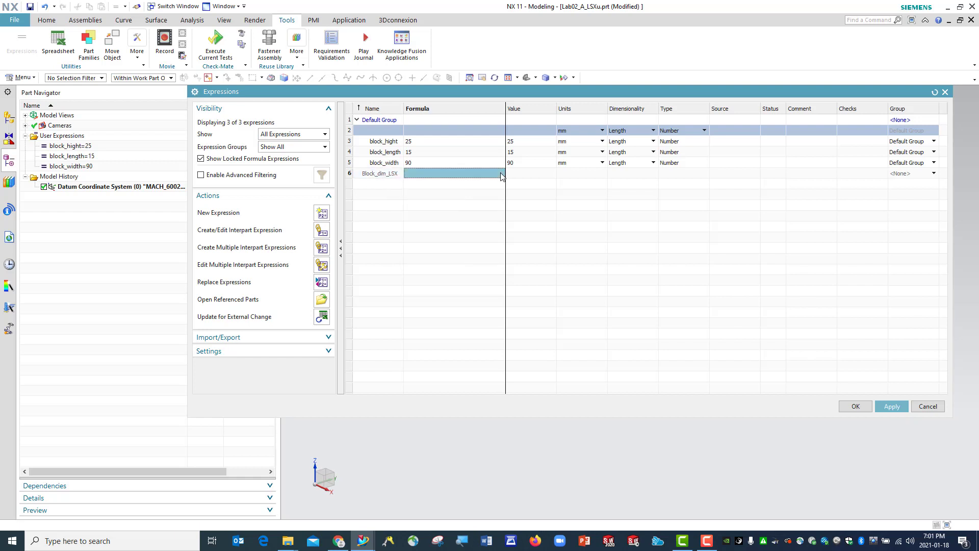
pyautogui.click(385, 121)
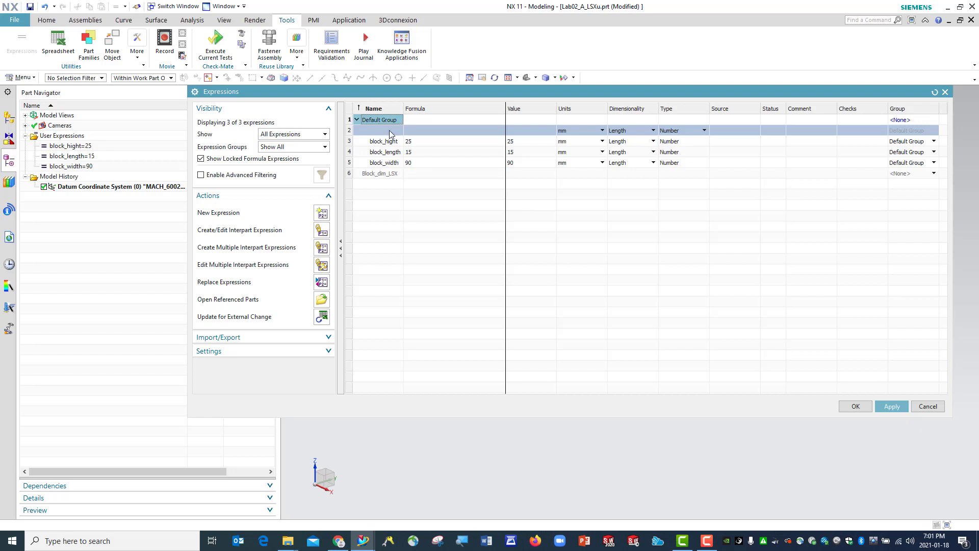
# - Add the expression number_of_holes with Constant dimensionality and formula 5 to the Default Group, and apply it
pyautogui.click(384, 131)
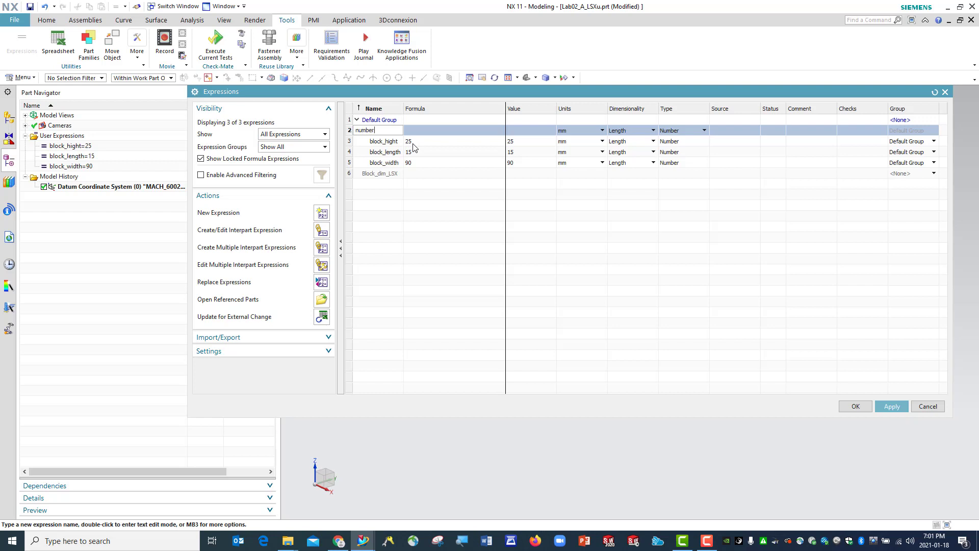
pyautogui.write('of_holes')
pyautogui.press('Tab')
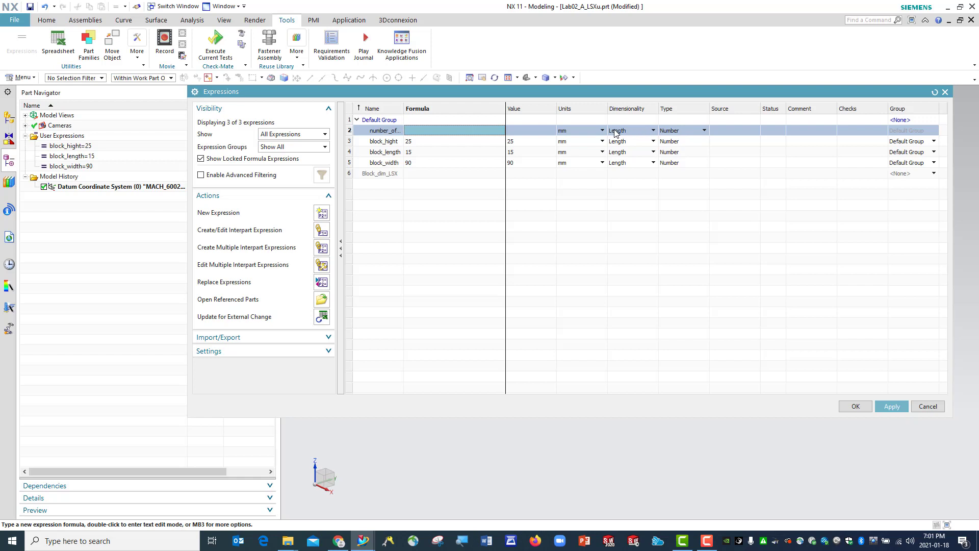
pyautogui.click(652, 132)
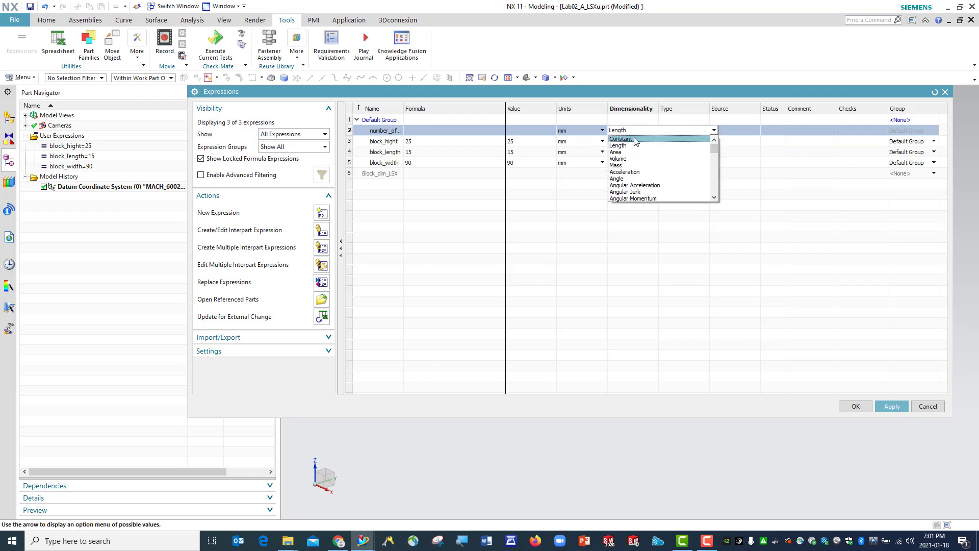
pyautogui.click(636, 141)
pyautogui.click(461, 131)
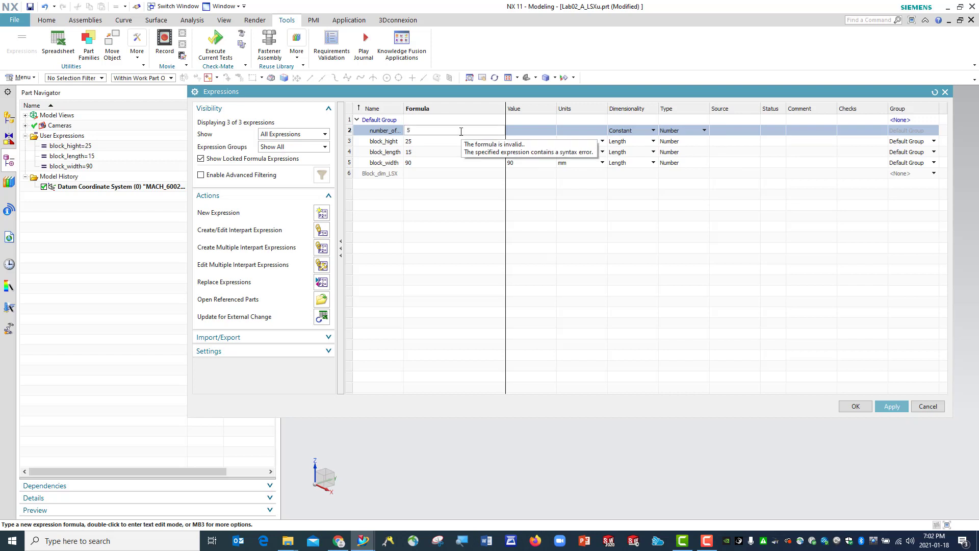
pyautogui.press('Return')
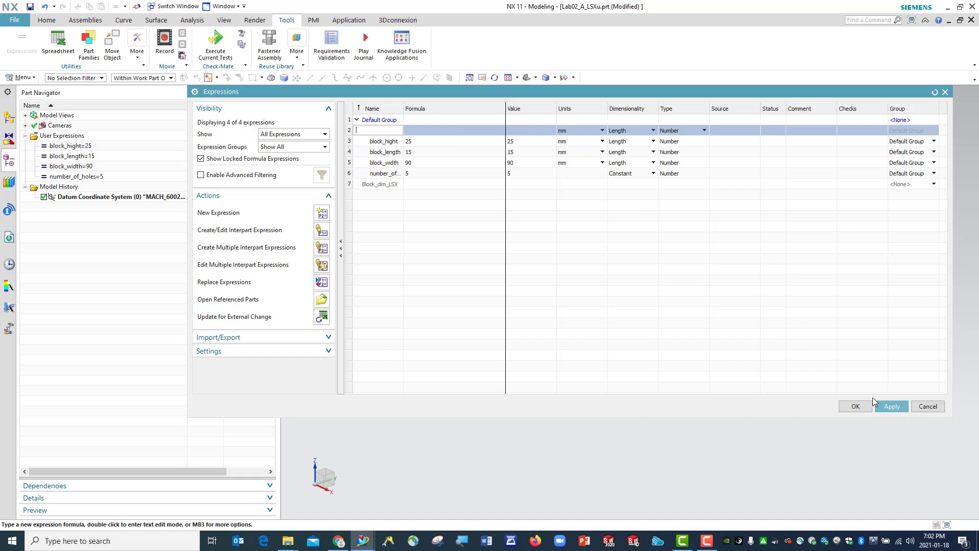
pyautogui.click(890, 406)
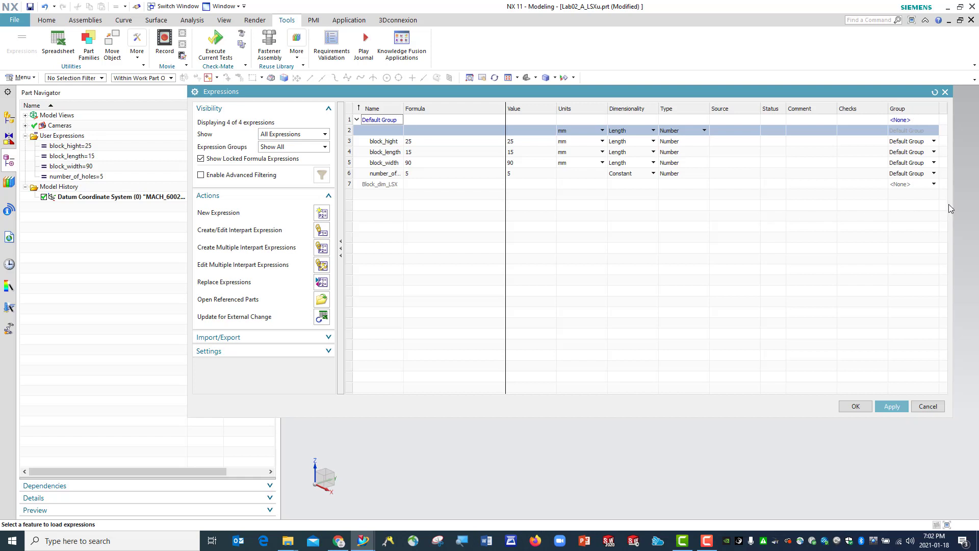
pyautogui.moveTo(952, 209); pyautogui.dragTo(712, 209)
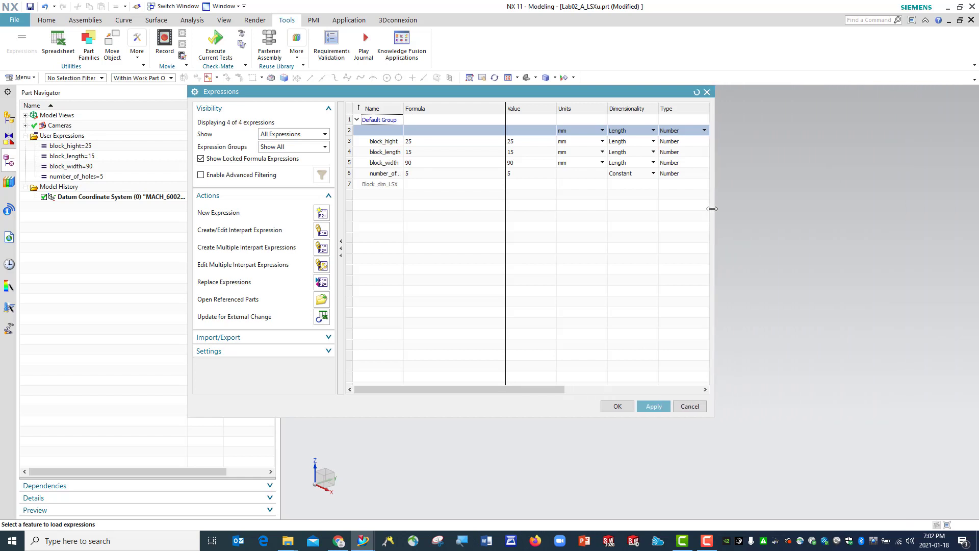
pyautogui.moveTo(444, 387)
pyautogui.mouseDown()
pyautogui.moveTo(592, 388)
pyautogui.moveTo(432, 383)
pyautogui.mouseUp()
pyautogui.moveTo(714, 183); pyautogui.dragTo(949, 185)
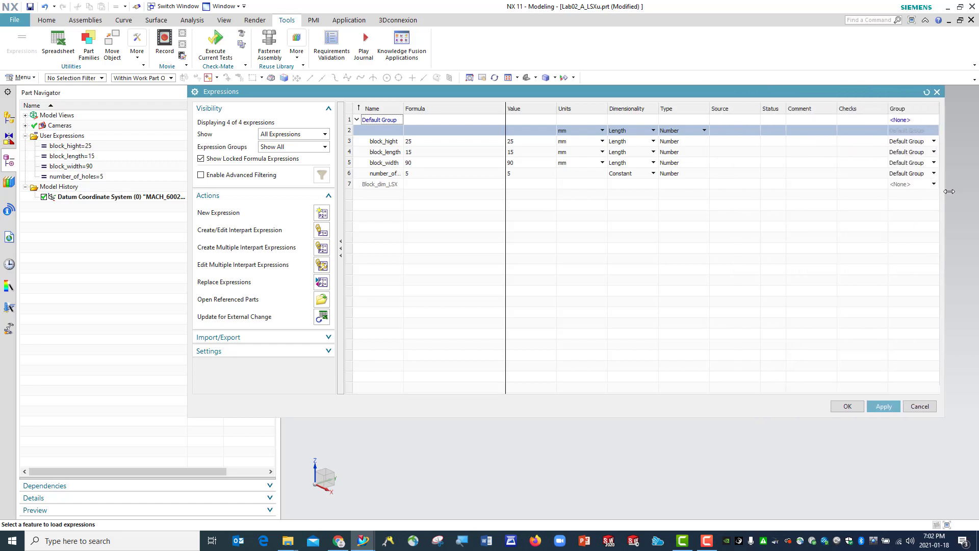
# - Move block_hight, block_length, block_width and number_of_holes from the Default Group into the Block_dim_LSX group and apply the change
pyautogui.click(934, 143)
pyautogui.click(936, 158)
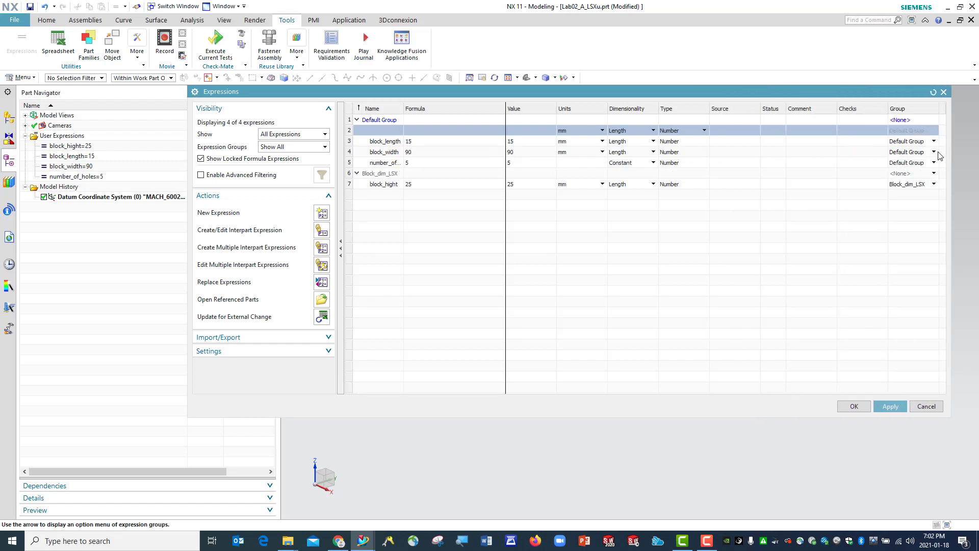
pyautogui.click(934, 141)
pyautogui.click(899, 158)
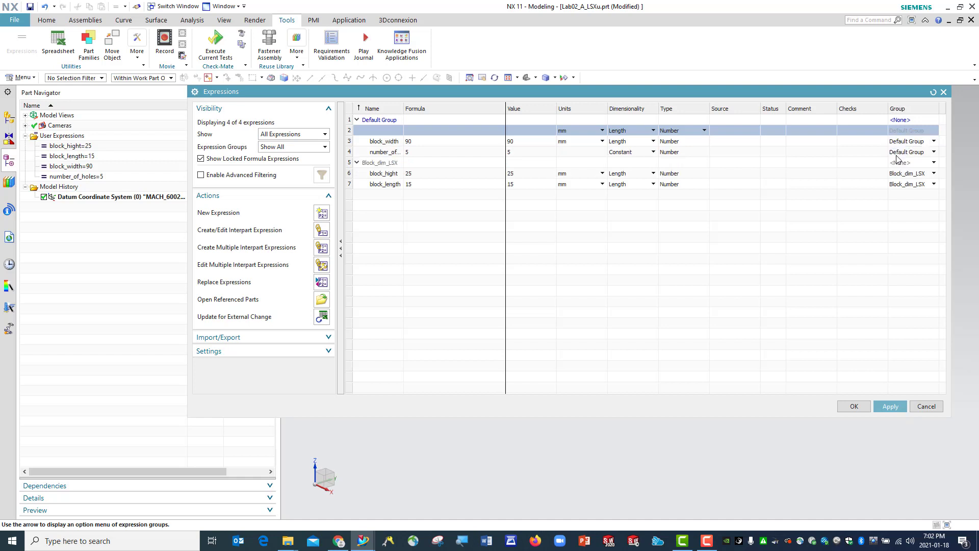
pyautogui.click(935, 141)
pyautogui.click(905, 156)
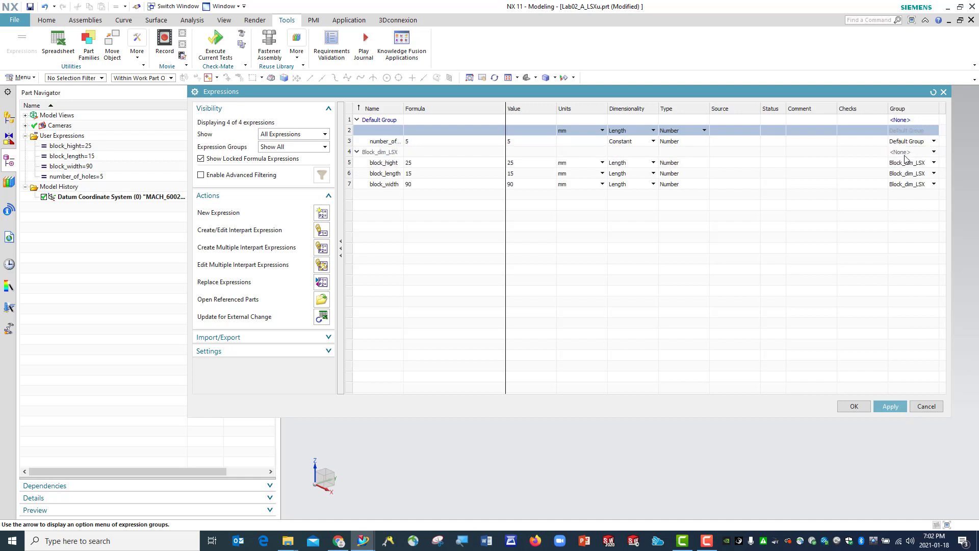
pyautogui.click(934, 141)
pyautogui.click(907, 159)
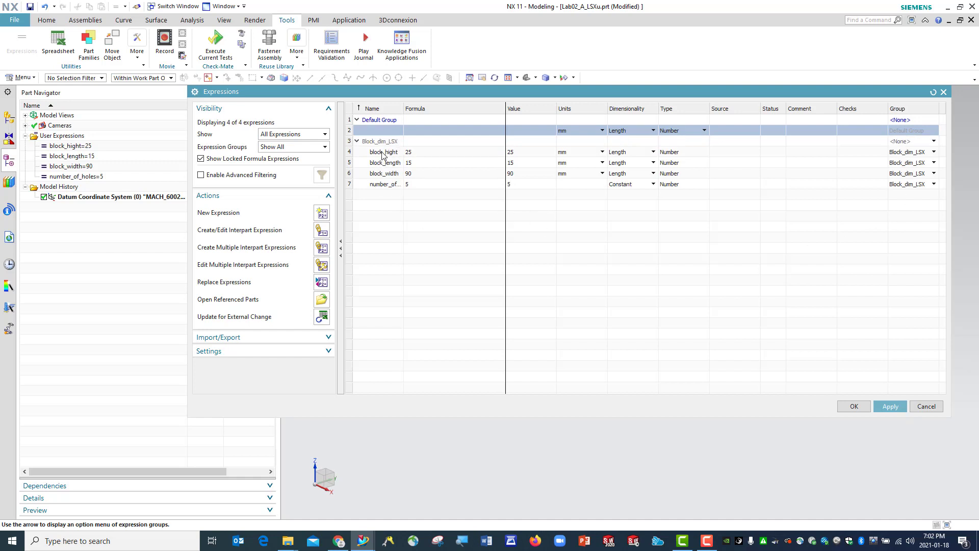
pyautogui.moveTo(382, 155); pyautogui.dragTo(387, 190)
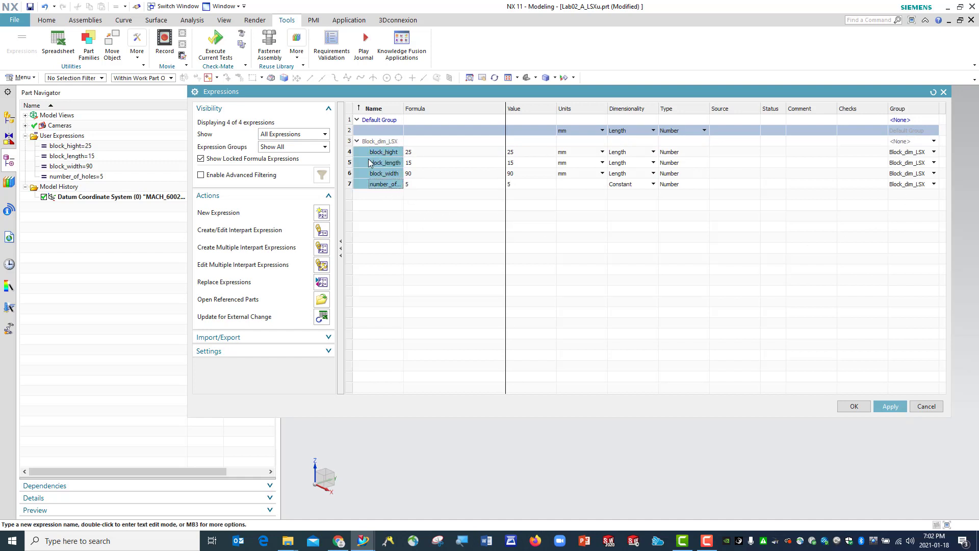
pyautogui.click(888, 405)
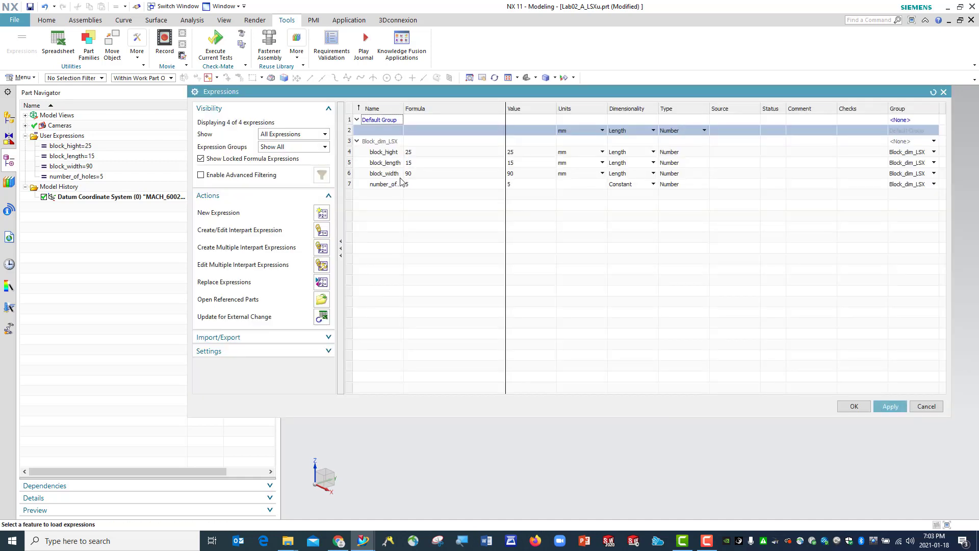
# - Make the Block_dim_LSX group active and add the length expression D_hole with formula 0.5 mm to it
pyautogui.rightClick(373, 146)
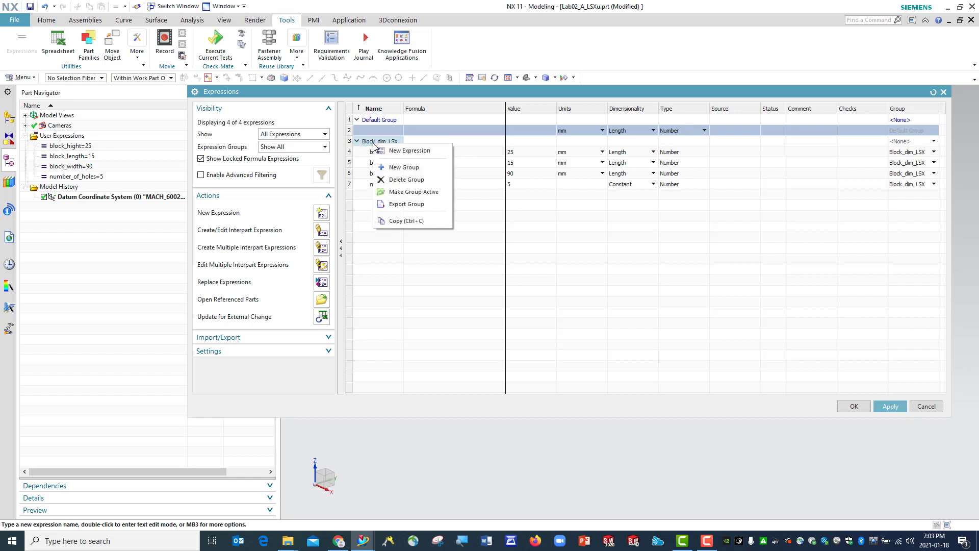
pyautogui.click(403, 195)
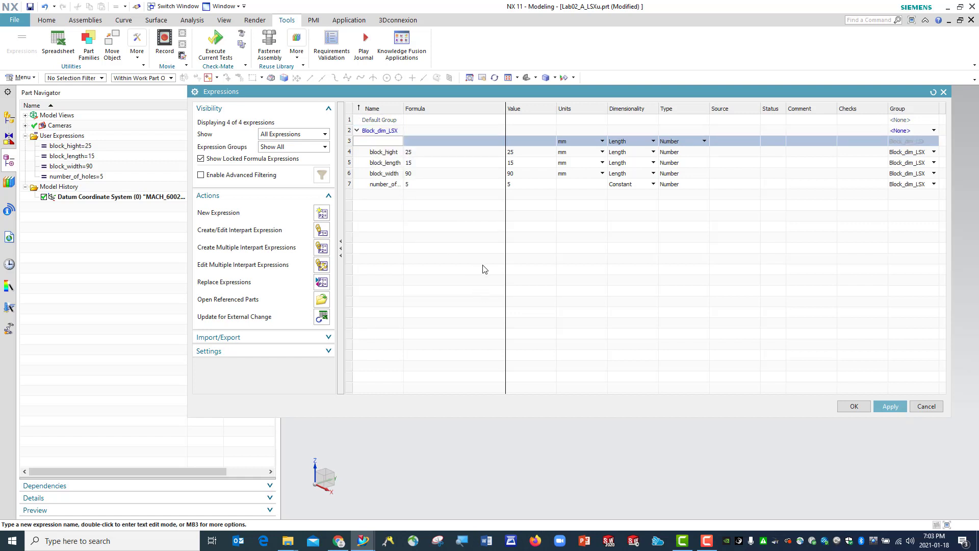
pyautogui.click(426, 231)
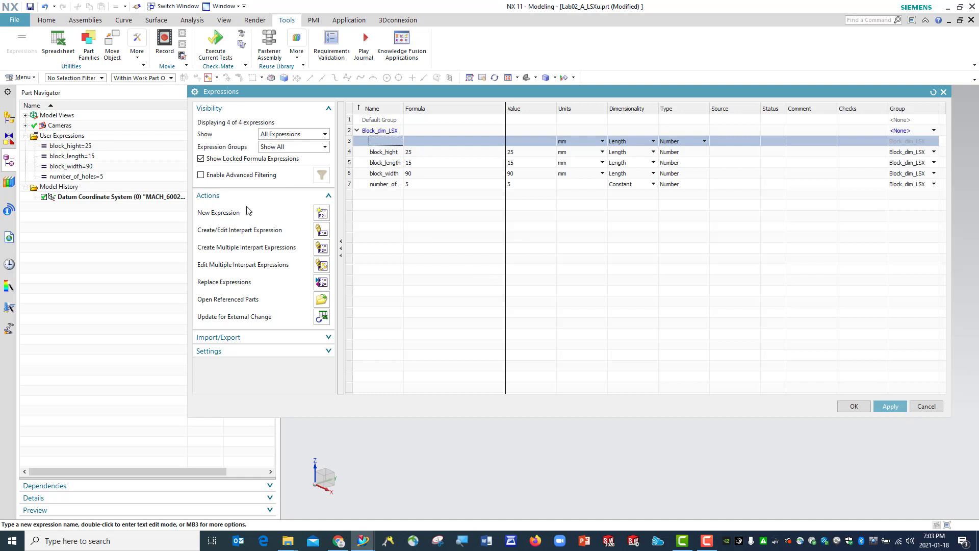
pyautogui.click(322, 214)
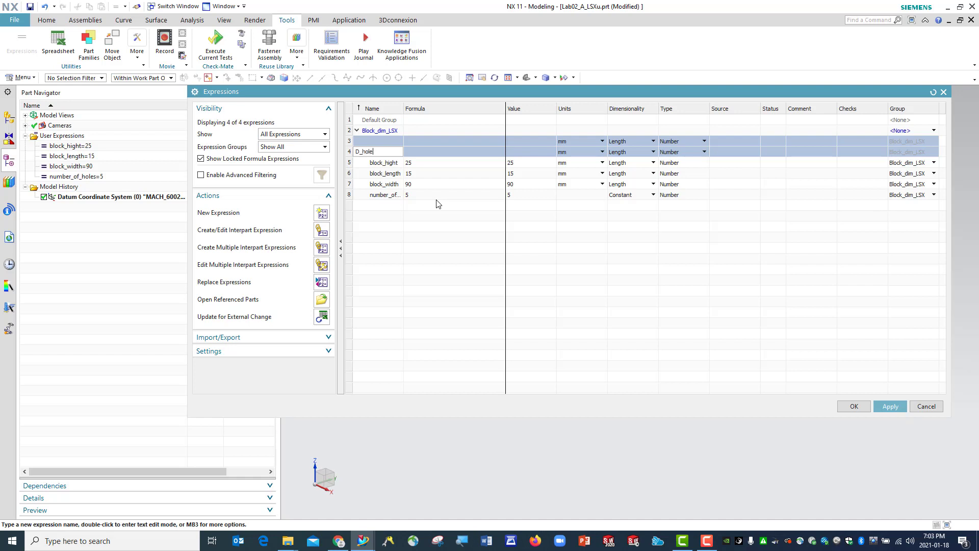
pyautogui.press('Tab')
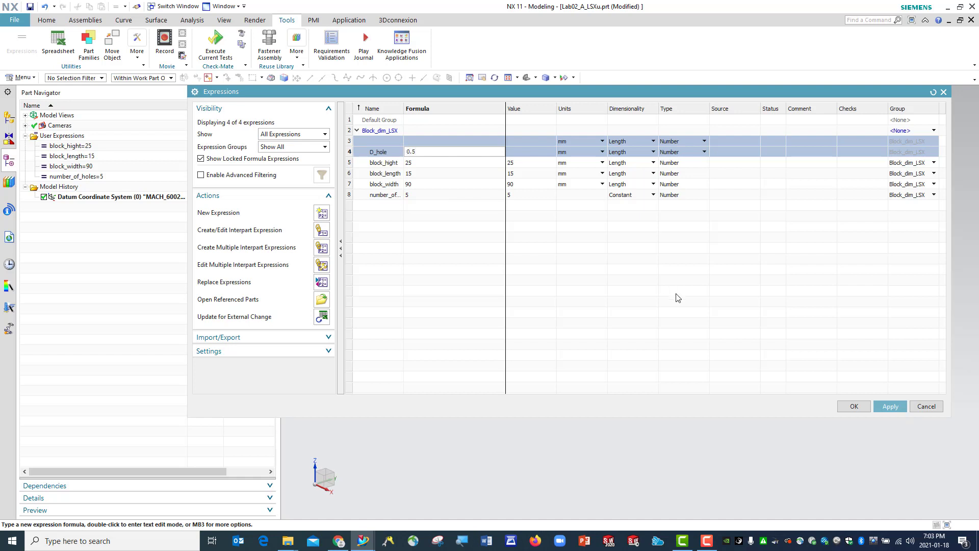
pyautogui.click(892, 408)
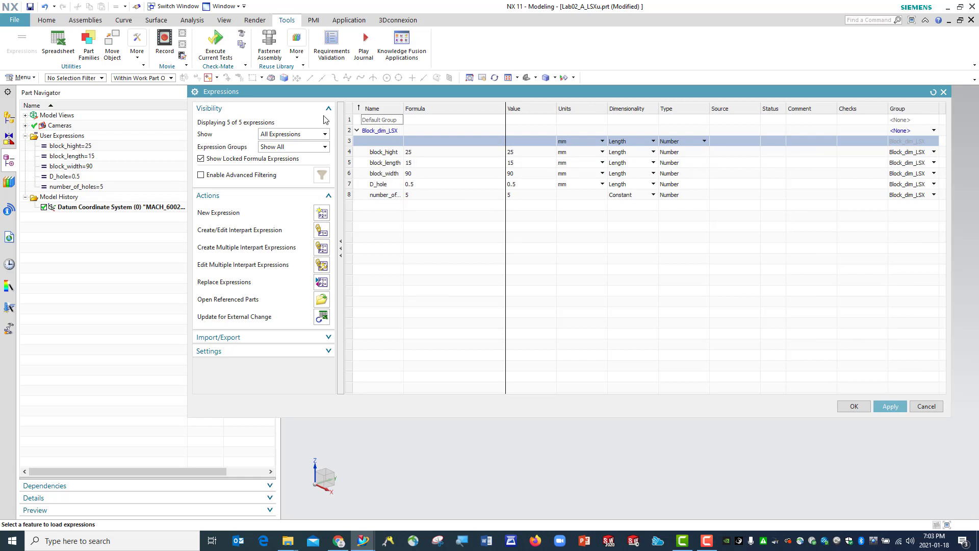
# - Make the Default Group the active expression group again
pyautogui.rightClick(378, 121)
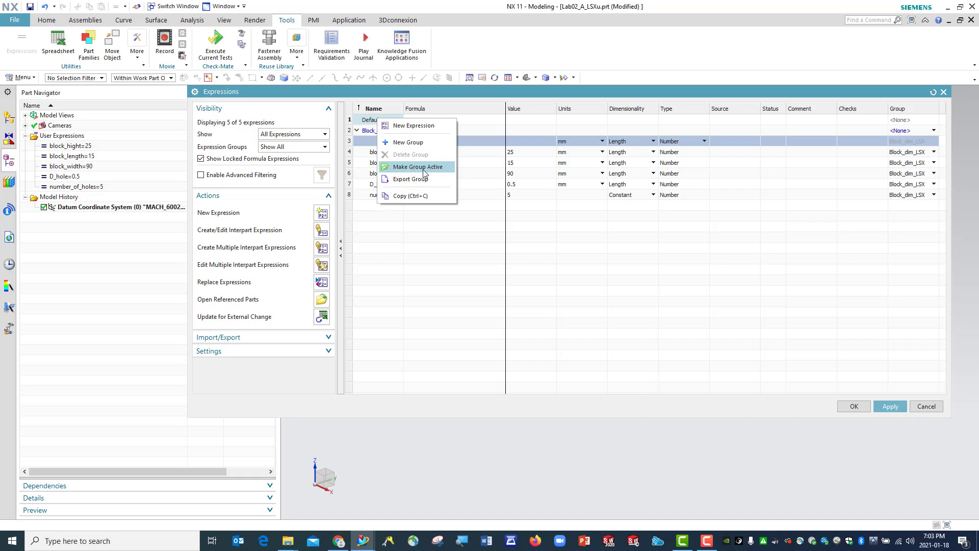
pyautogui.click(419, 169)
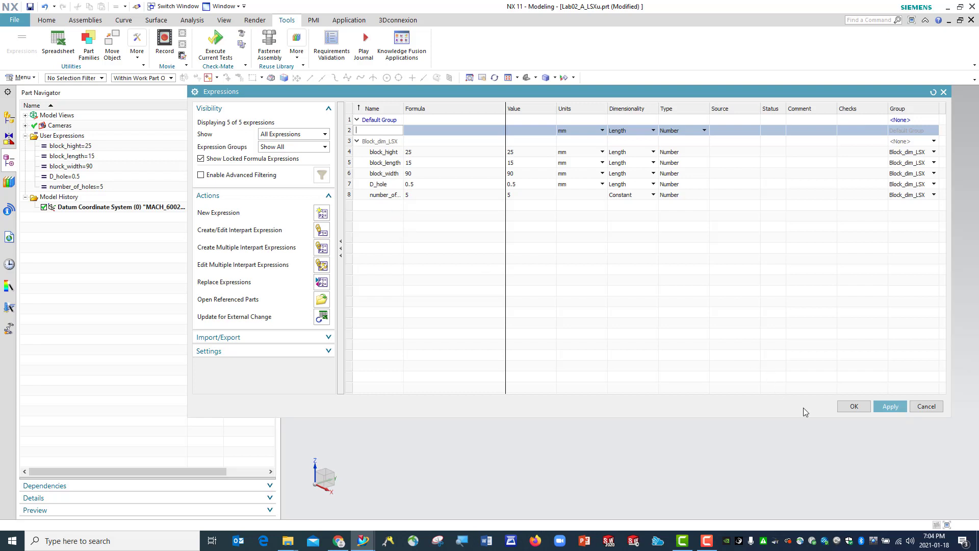
# - Accept the defined expressions and save the part
pyautogui.click(854, 406)
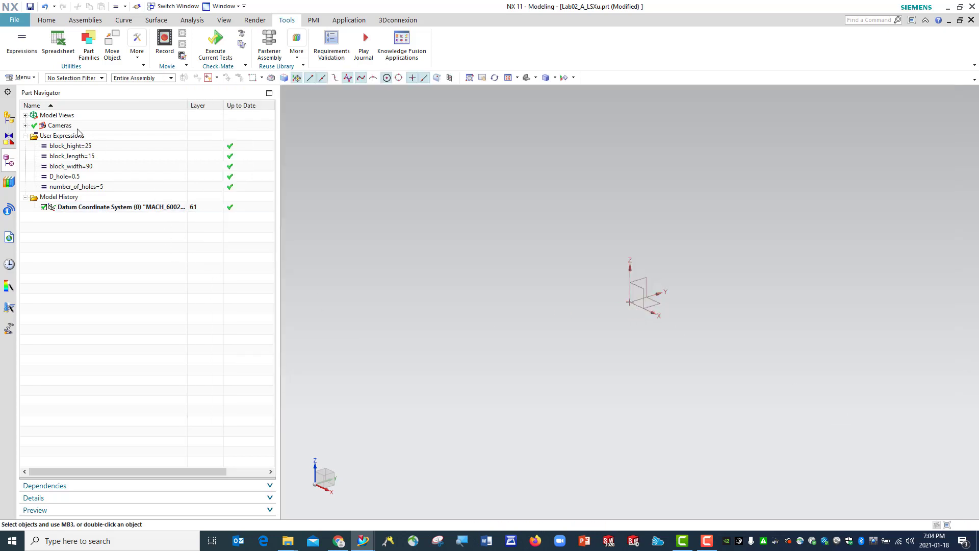
pyautogui.click(30, 7)
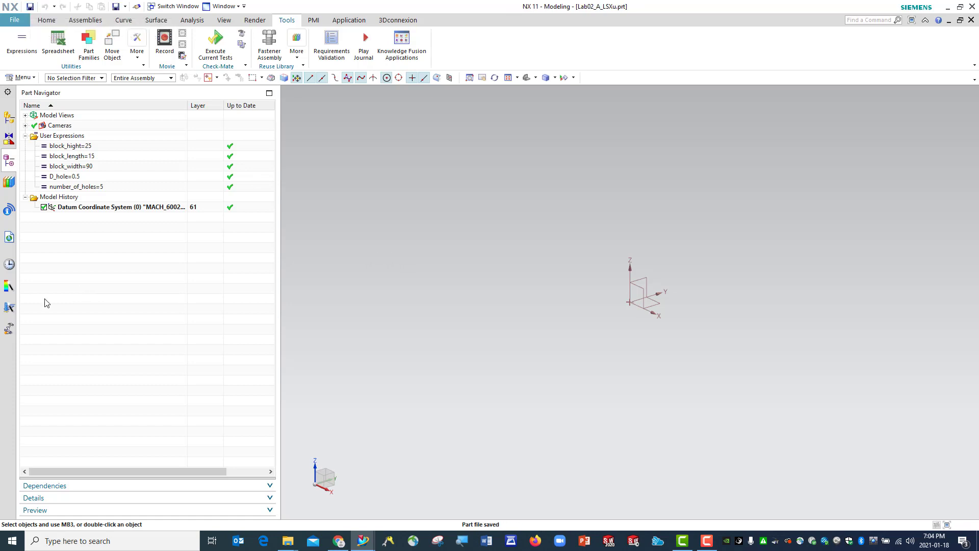
# - Start a Block defined by origin and edge lengths and set its XC length to the block_length expression
pyautogui.click(50, 22)
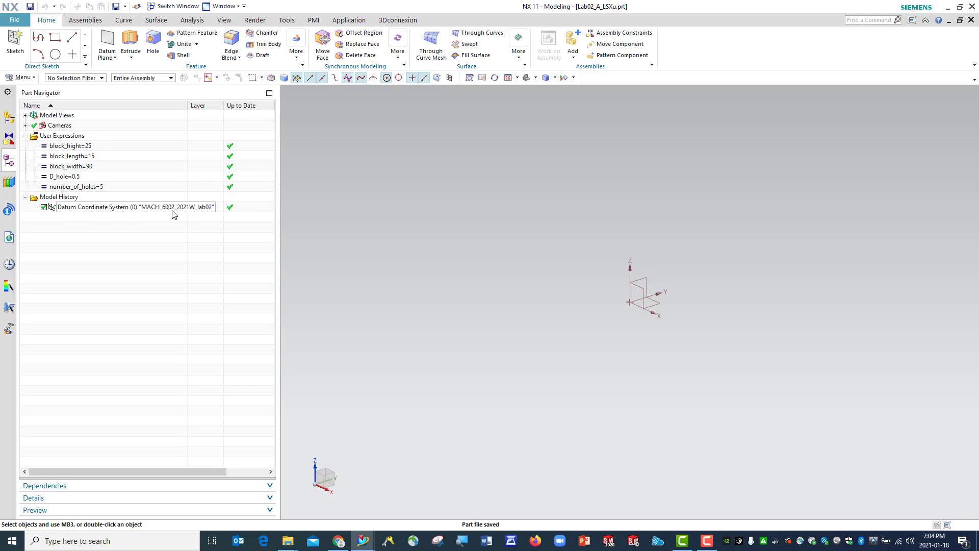
pyautogui.click(294, 62)
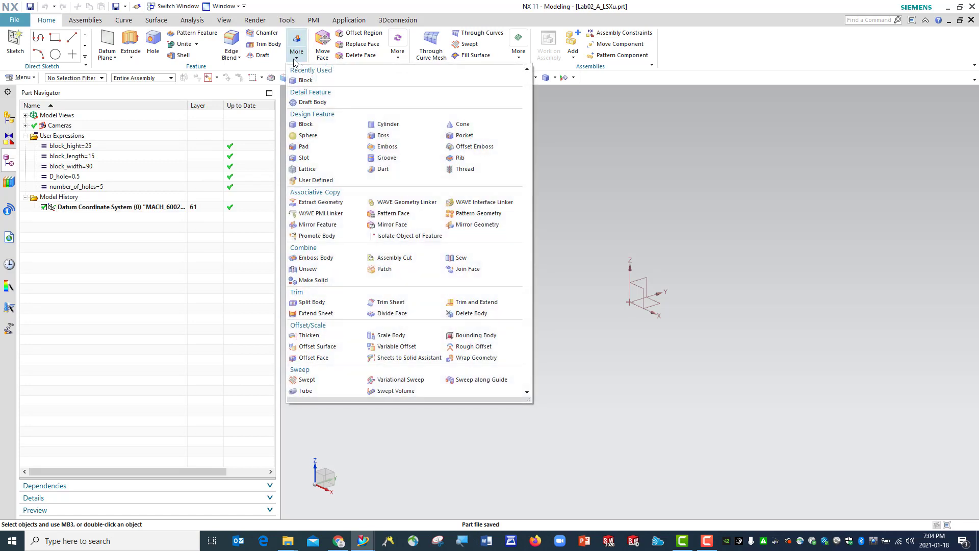
pyautogui.click(301, 129)
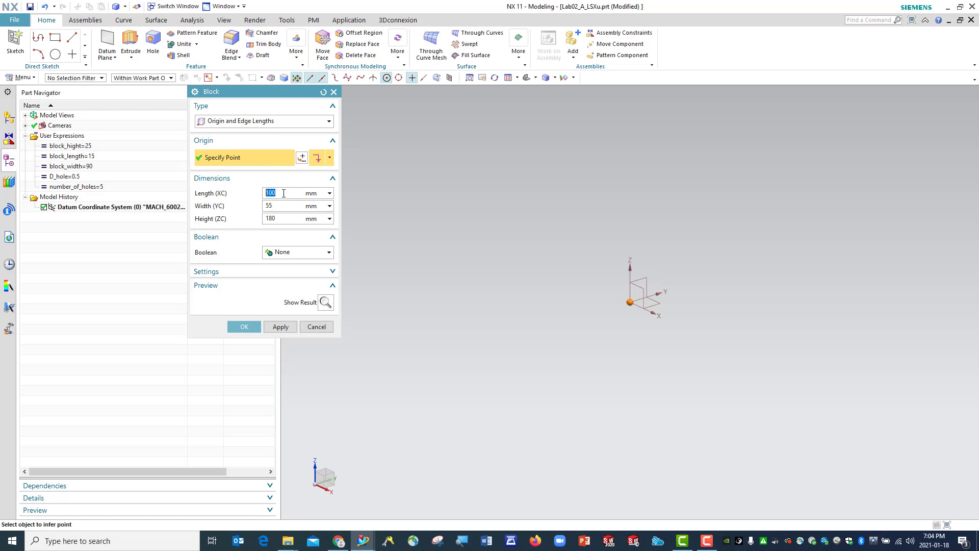
pyautogui.write('b')
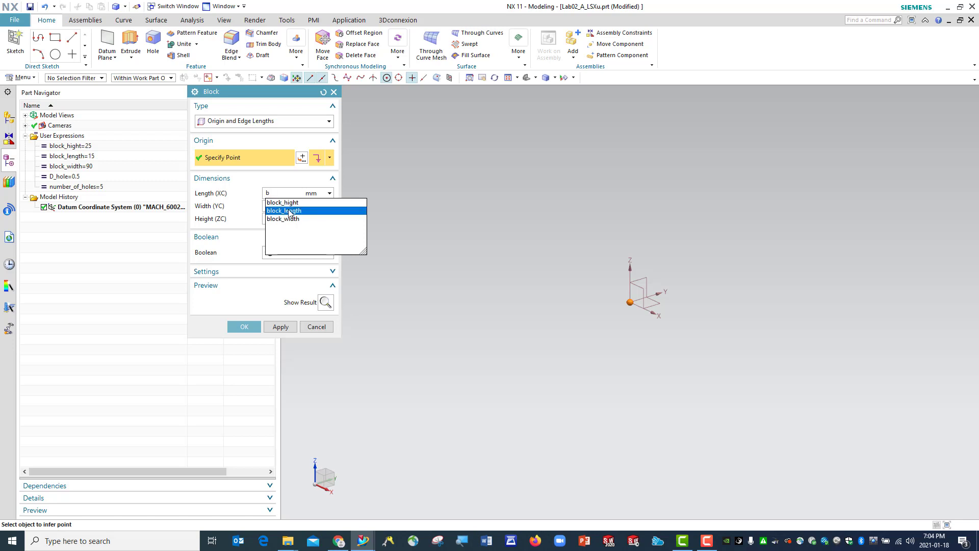
pyautogui.click(289, 212)
# - Link the block's YC width to the block_width expression through a formula
pyautogui.click(290, 207)
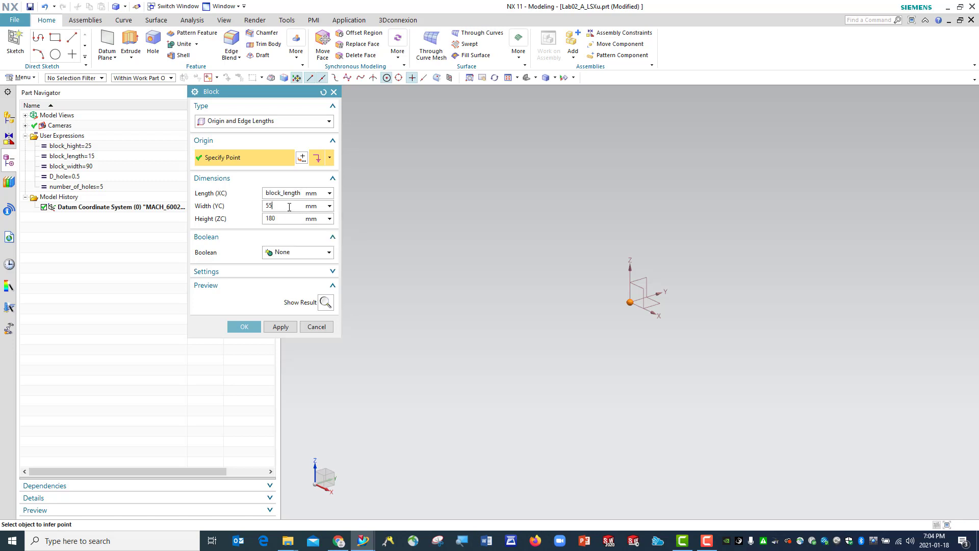
pyautogui.press('Tab')
pyautogui.moveTo(289, 206); pyautogui.dragTo(252, 206)
pyautogui.click(330, 206)
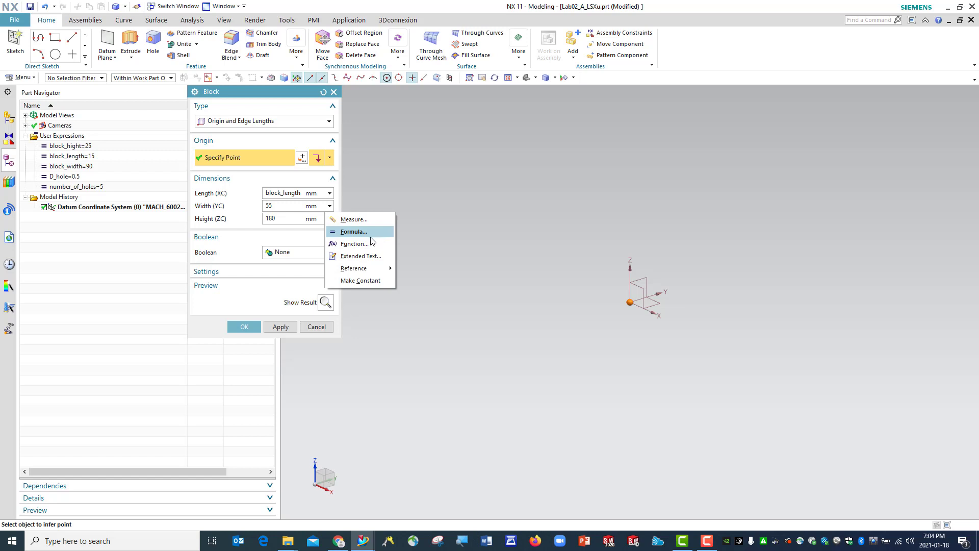
pyautogui.click(353, 232)
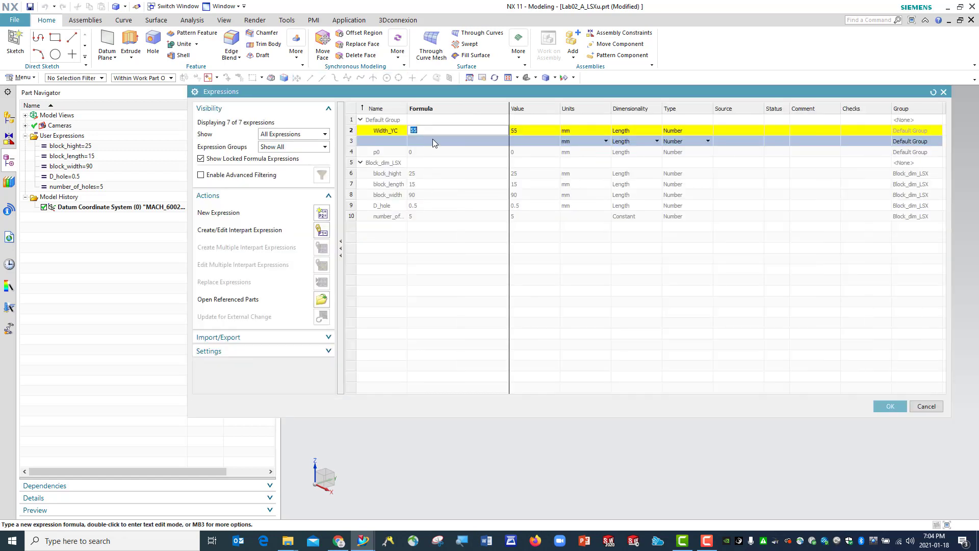
pyautogui.write('b')
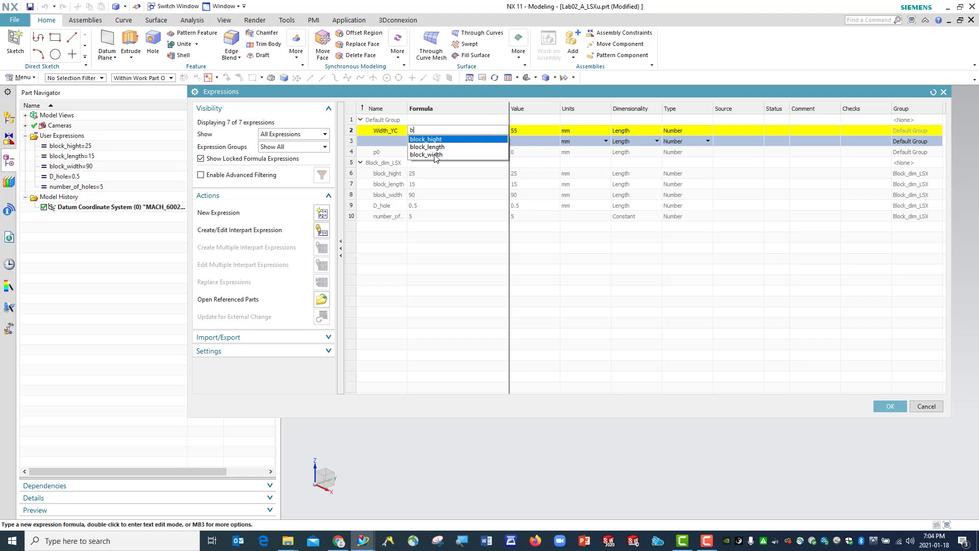
pyautogui.click(434, 154)
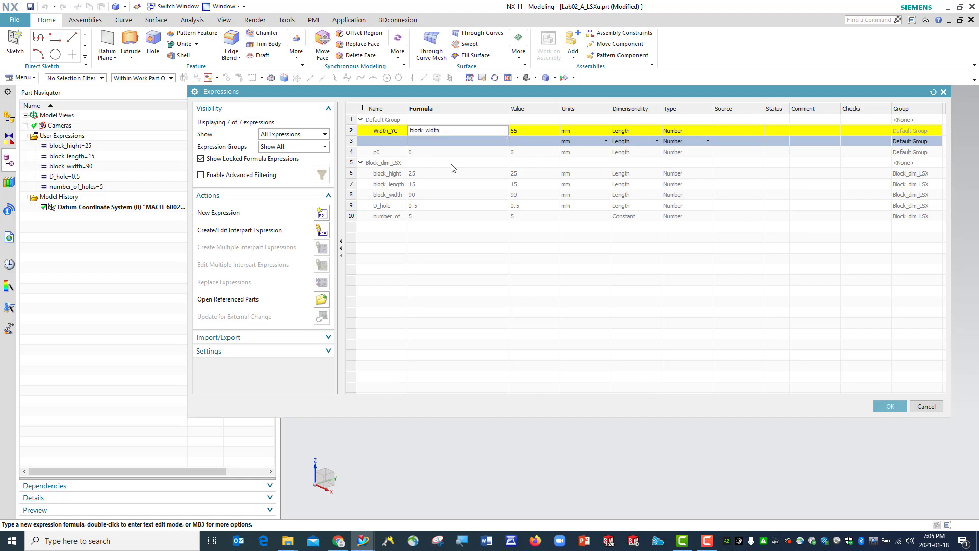
pyautogui.click(892, 407)
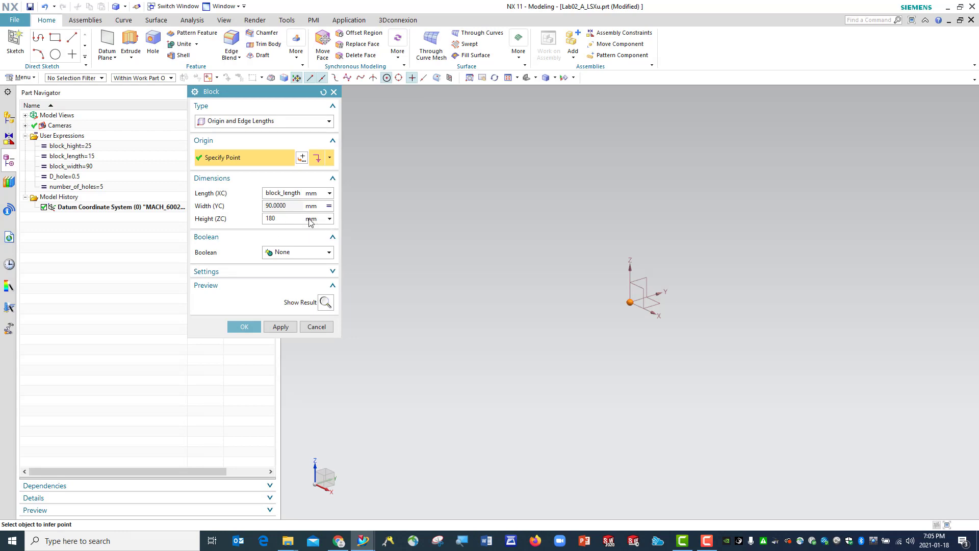
# - Create the block with its ZC height set to the block_hight expression, and save the part
pyautogui.doubleClick(267, 219)
pyautogui.write('b')
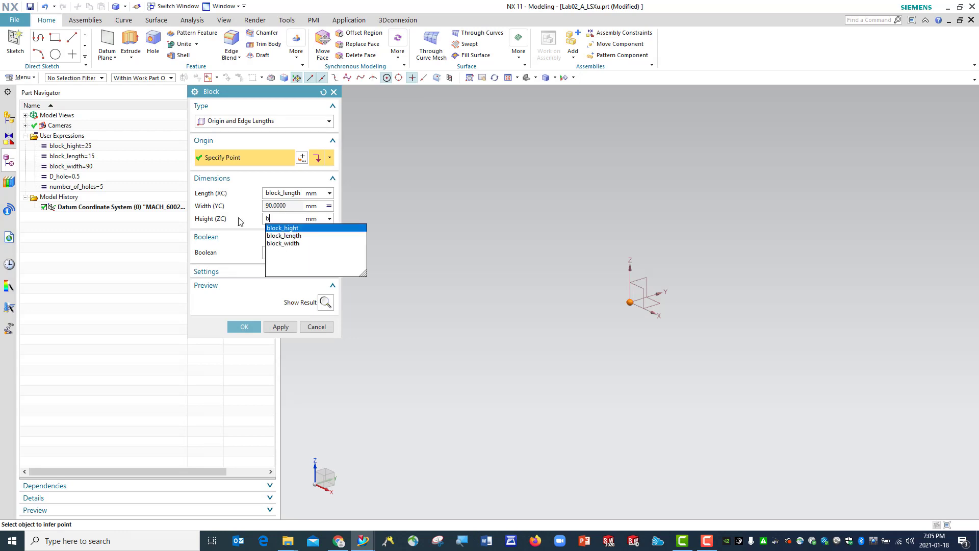
pyautogui.click(285, 229)
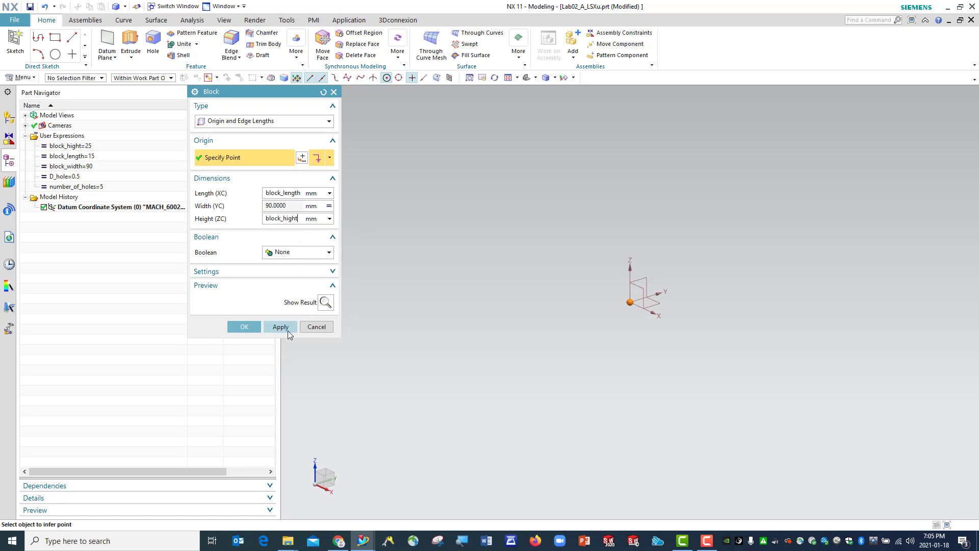
pyautogui.click(327, 304)
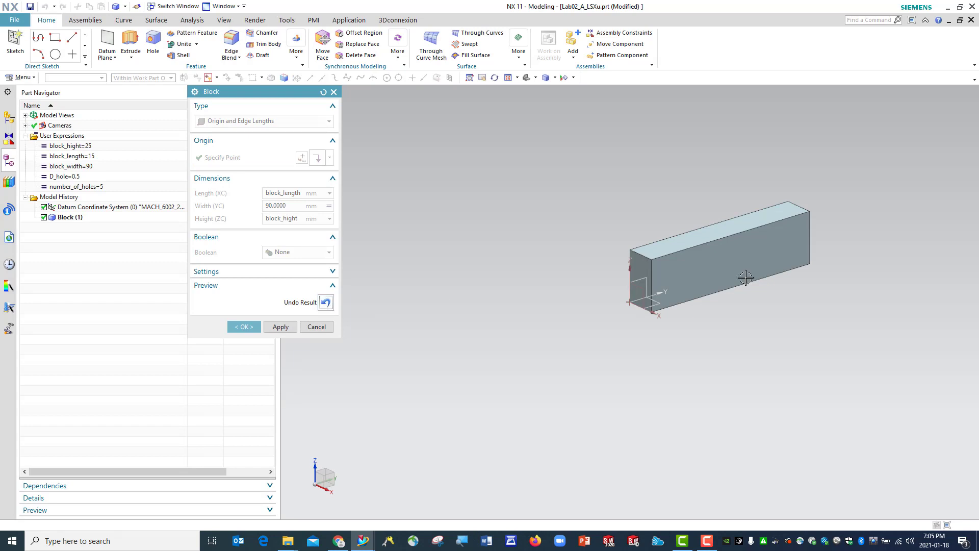
pyautogui.click(242, 330)
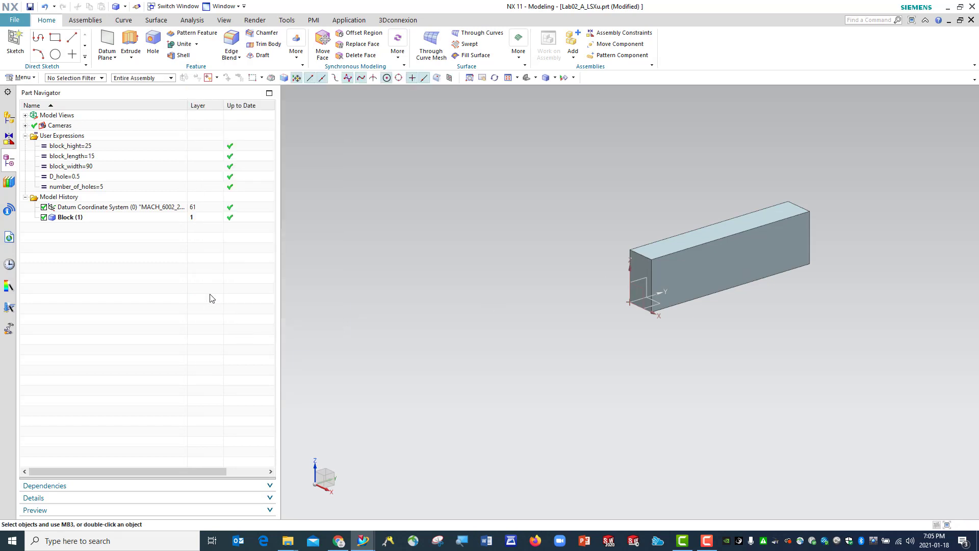
pyautogui.click(29, 7)
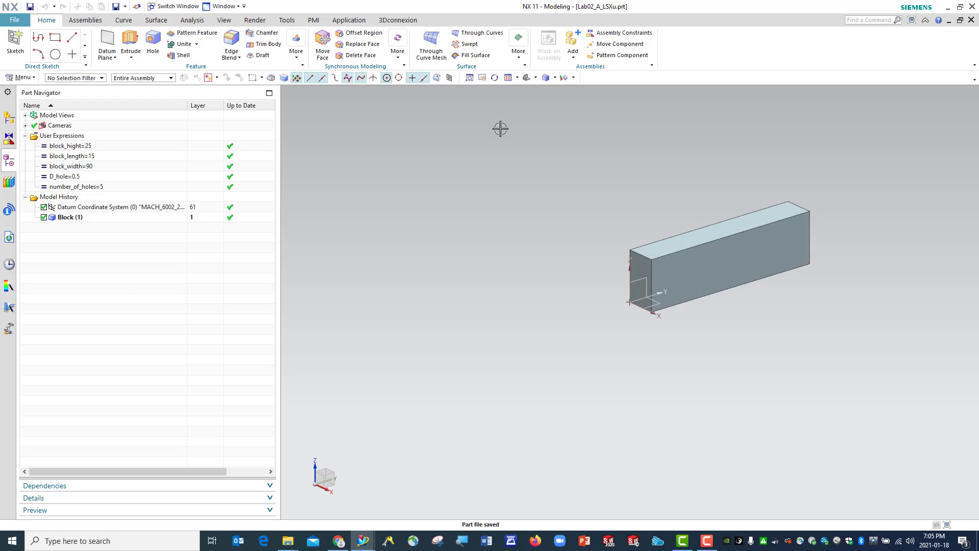
pyautogui.rightClick(66, 218)
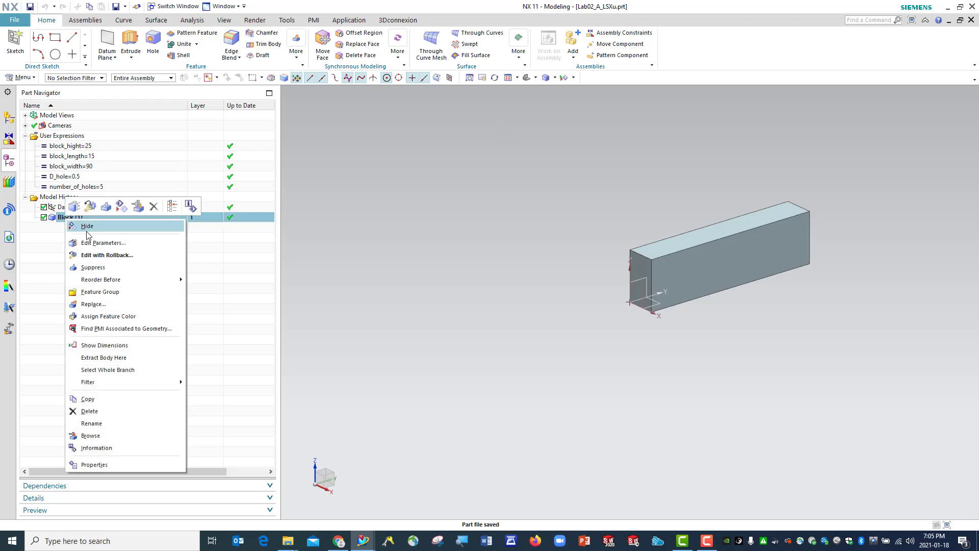
pyautogui.click(103, 423)
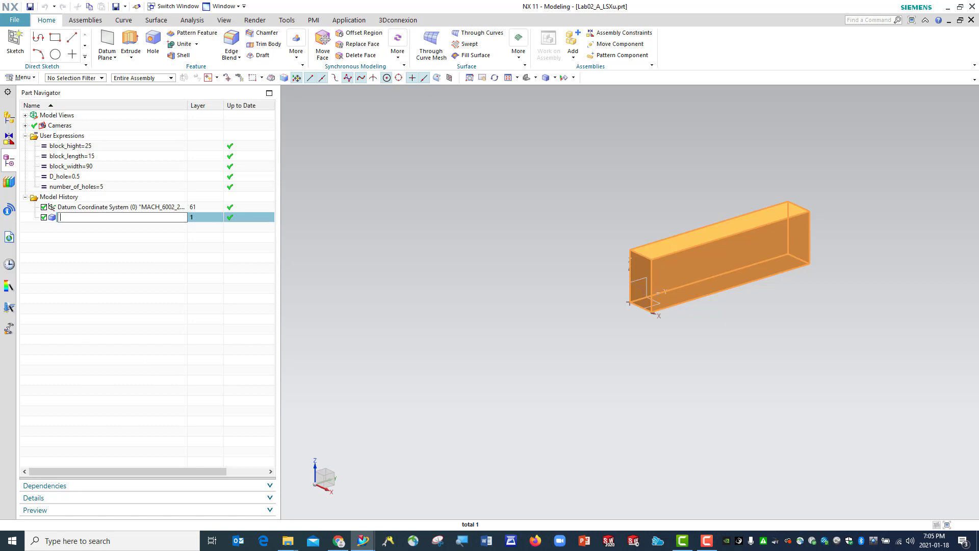
pyautogui.press('Escape')
# - Rename the block feature in the model history as Lab02_block_LSX and save the part
pyautogui.rightClick(79, 219)
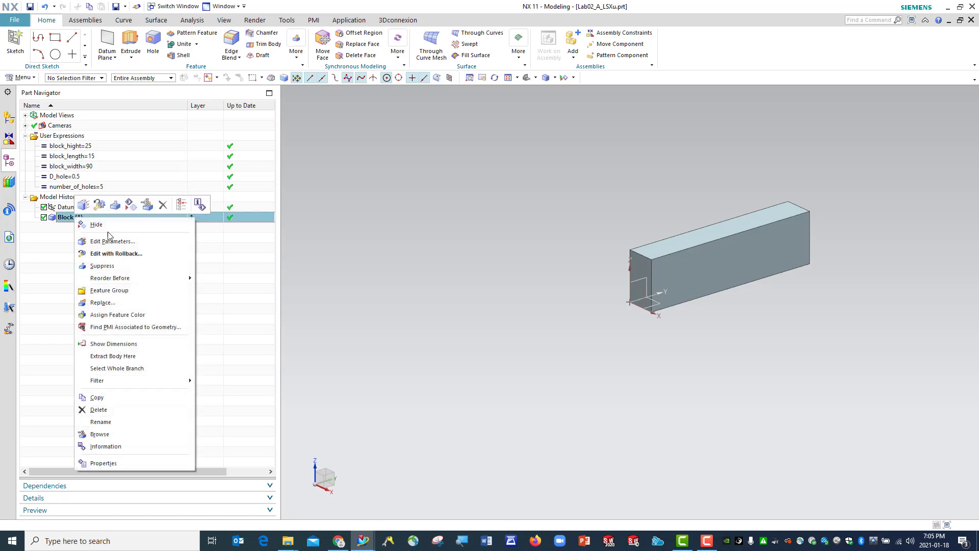
pyautogui.click(109, 422)
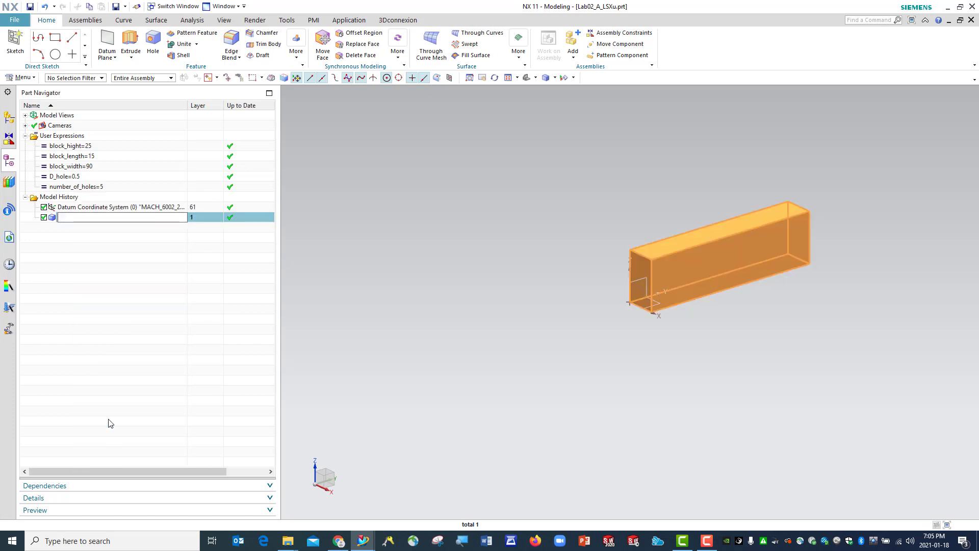
pyautogui.write('Lab02_block_')
pyautogui.write('LSX')
pyautogui.press('Return')
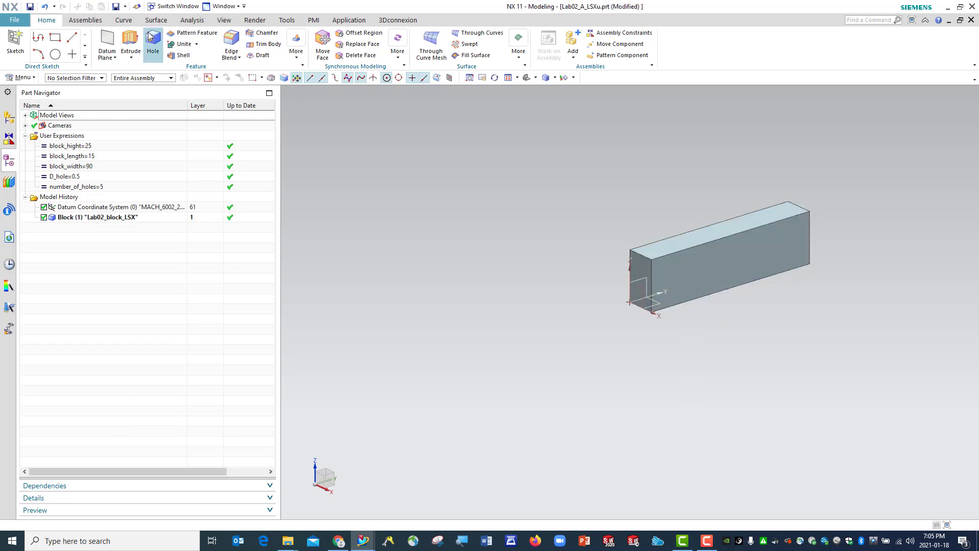
pyautogui.click(30, 7)
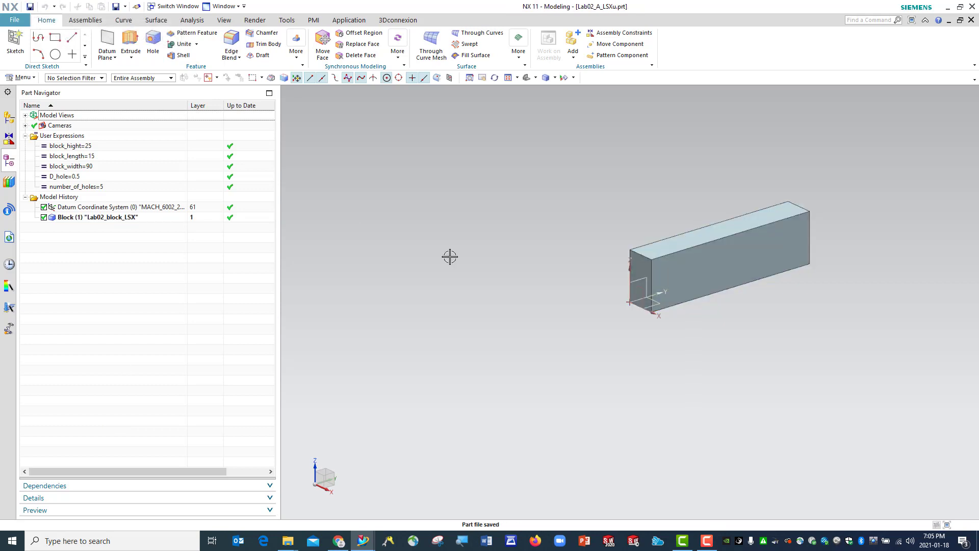
# - Orient the model to the isometric view and save the part
pyautogui.click(535, 77)
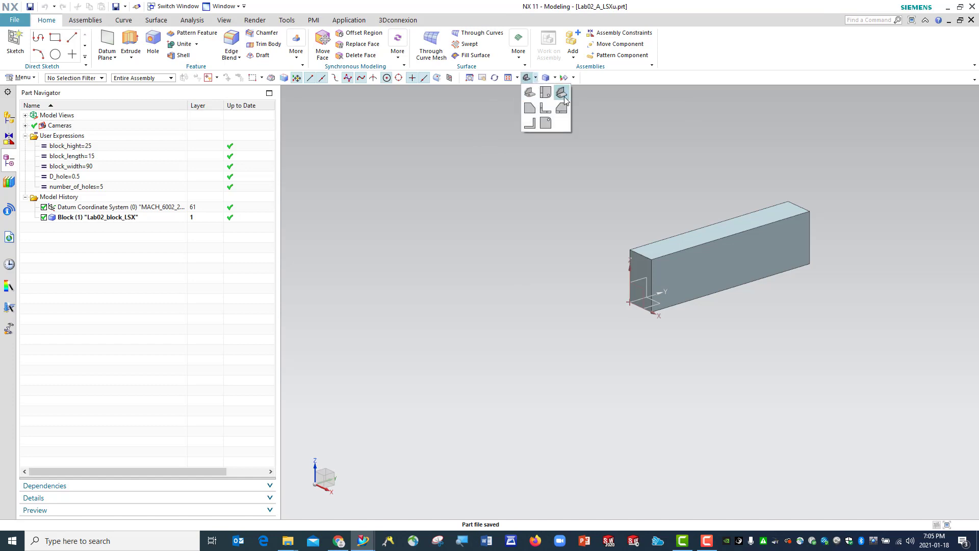
pyautogui.click(564, 97)
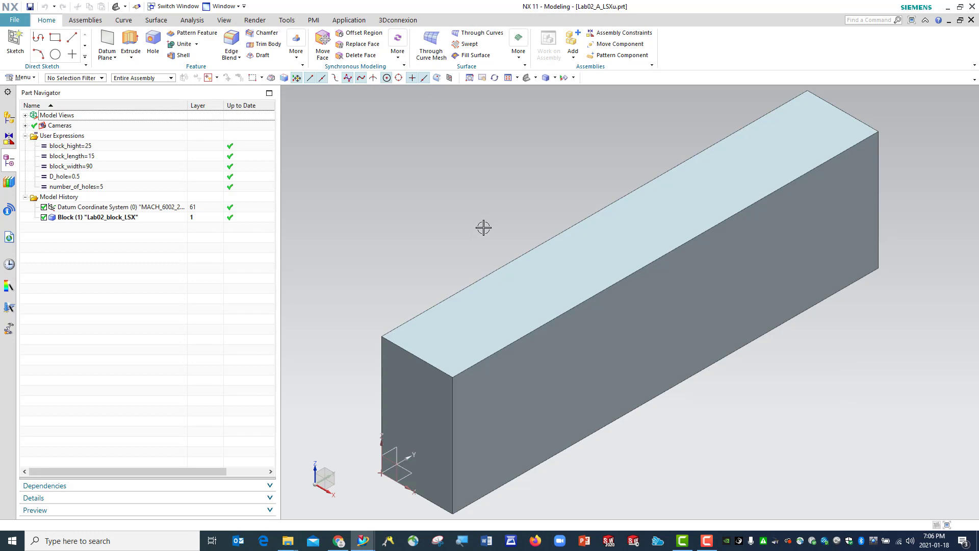
pyautogui.click(30, 7)
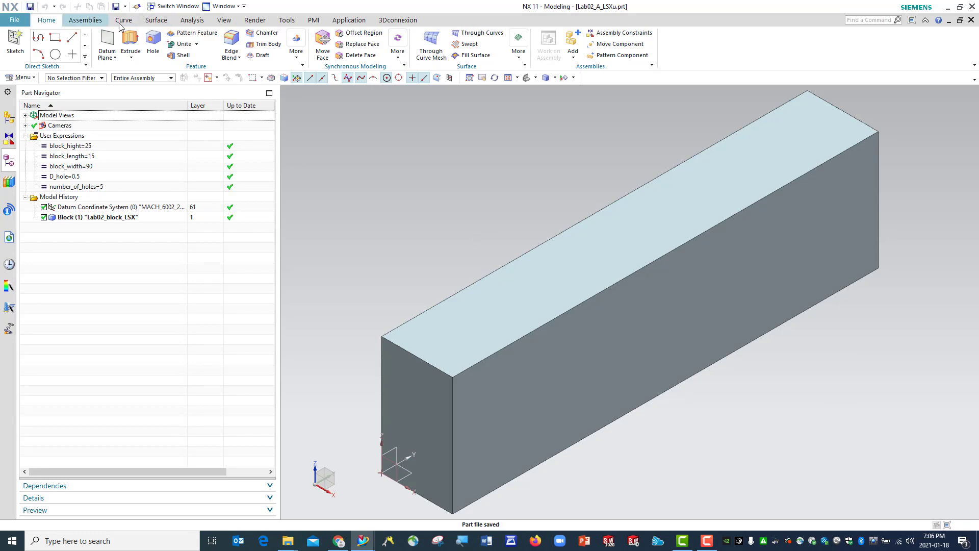
# - Make the Default Group the active expression group and examine how its p1, p2 and p3 expressions reference the block dimensions
pyautogui.click(286, 20)
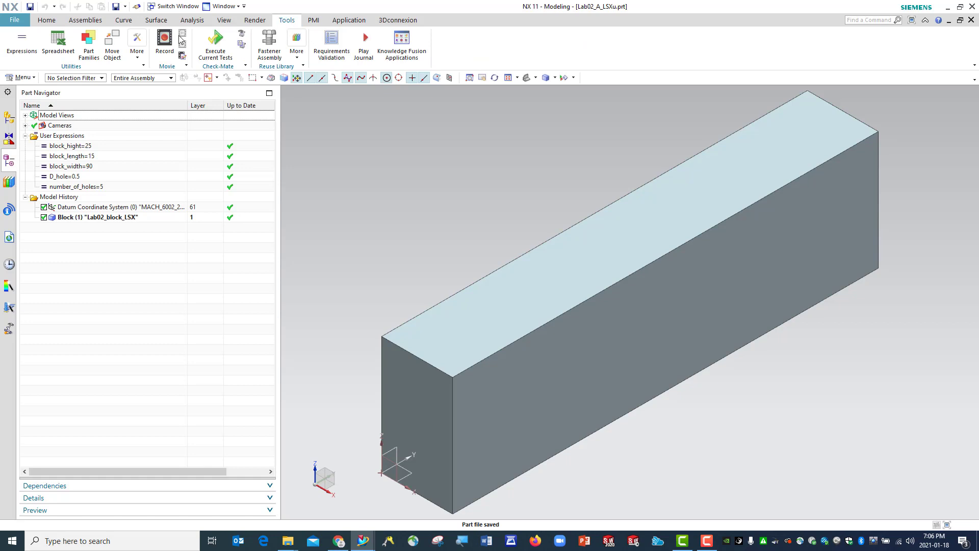
pyautogui.click(21, 41)
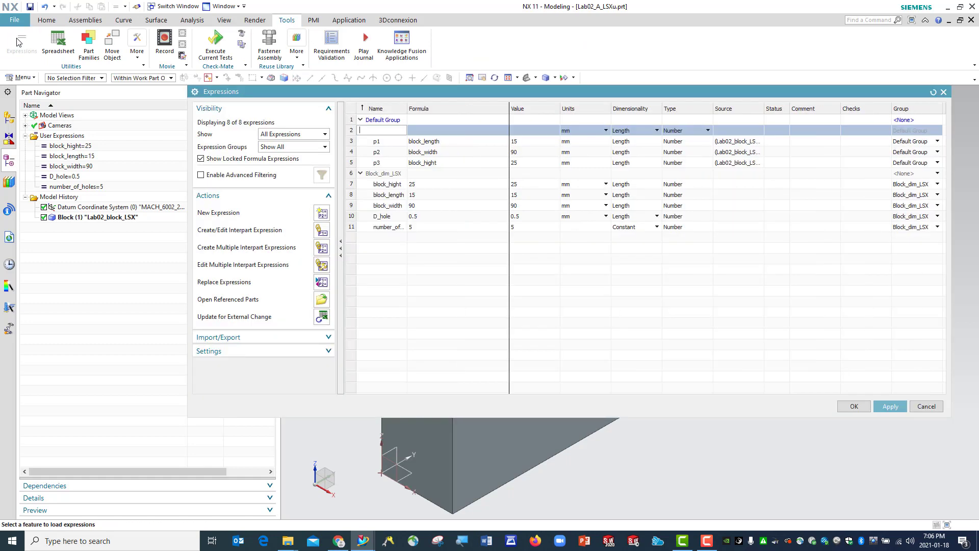
pyautogui.rightClick(385, 124)
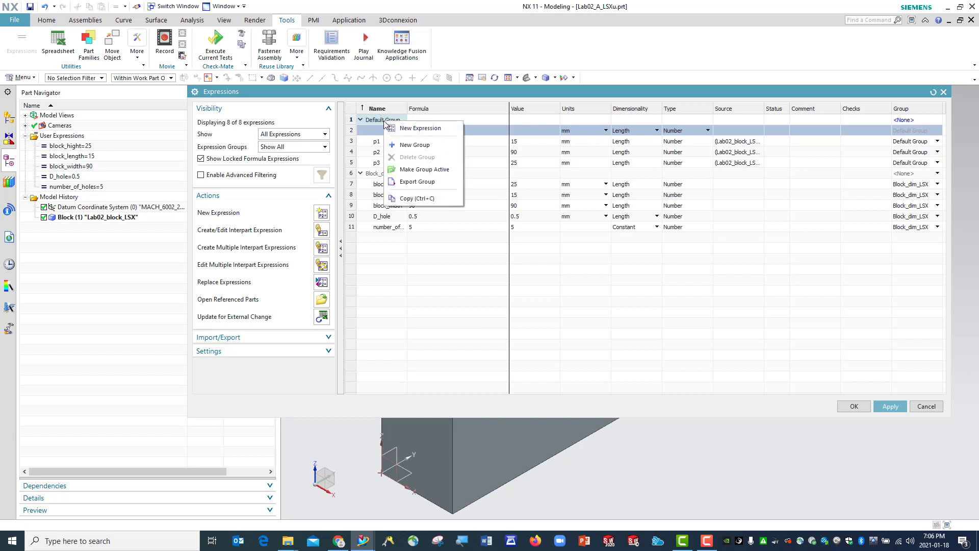
pyautogui.click(437, 169)
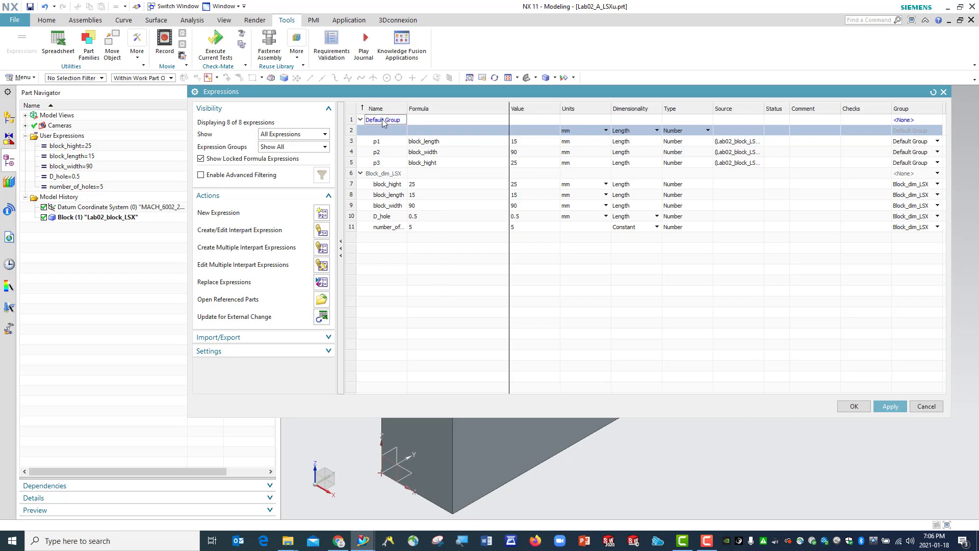
pyautogui.click(385, 143)
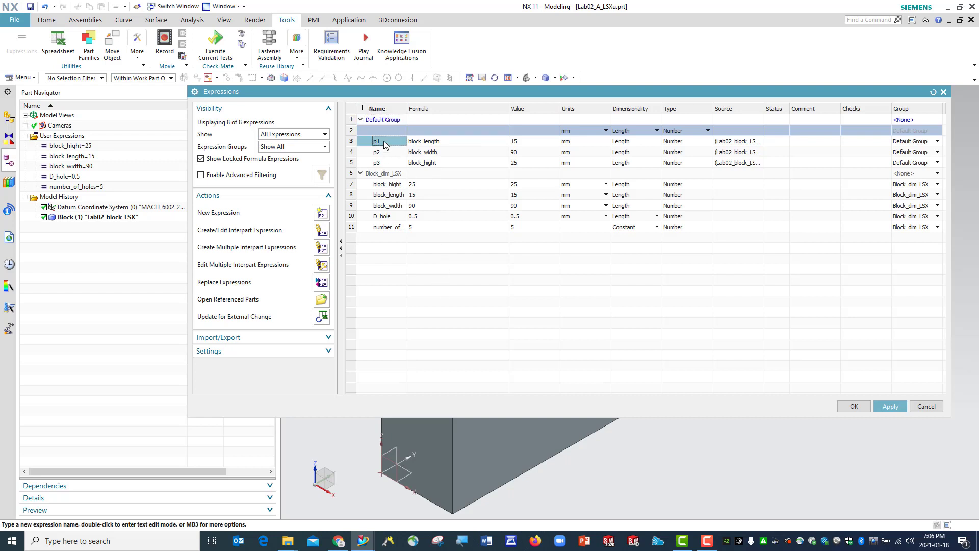
pyautogui.keyDown('shift'); pyautogui.click(396, 165); pyautogui.keyUp('shift')
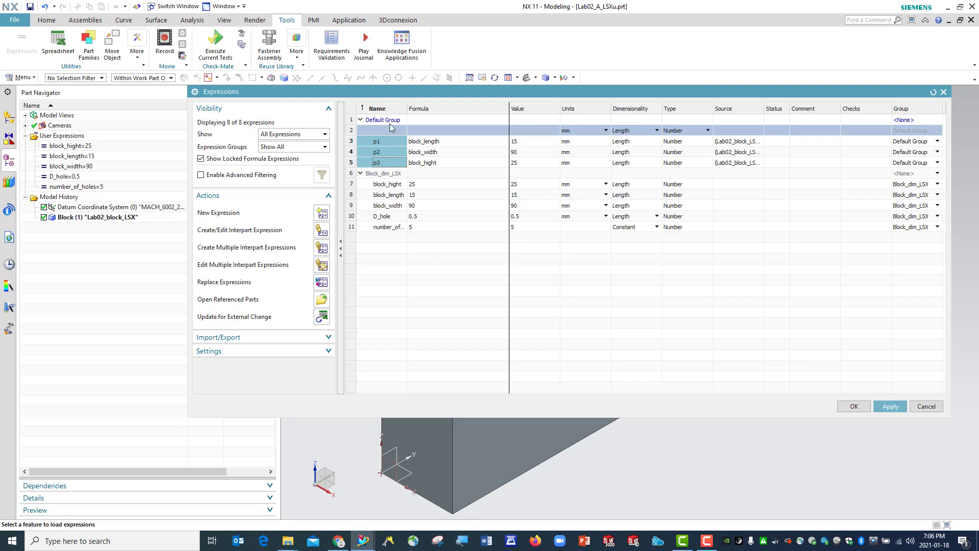
pyautogui.click(862, 410)
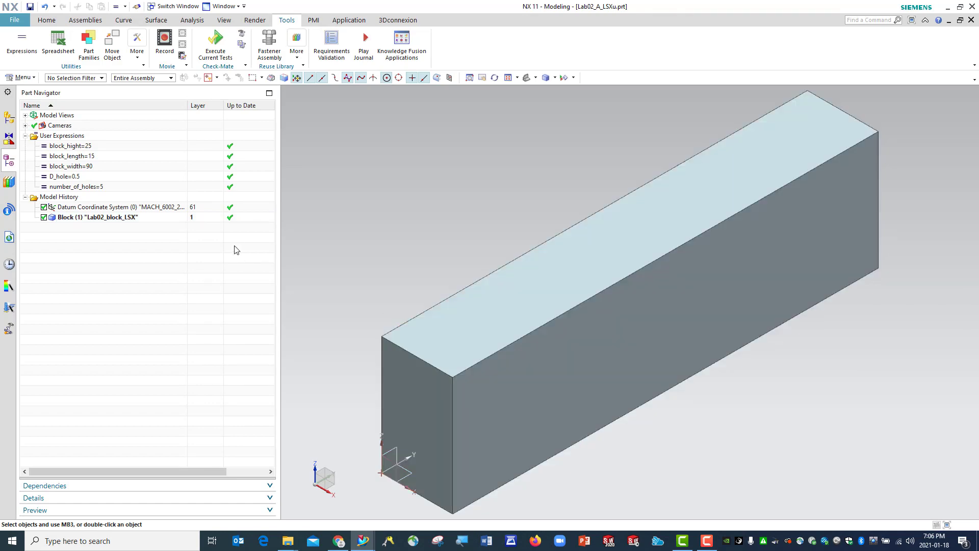